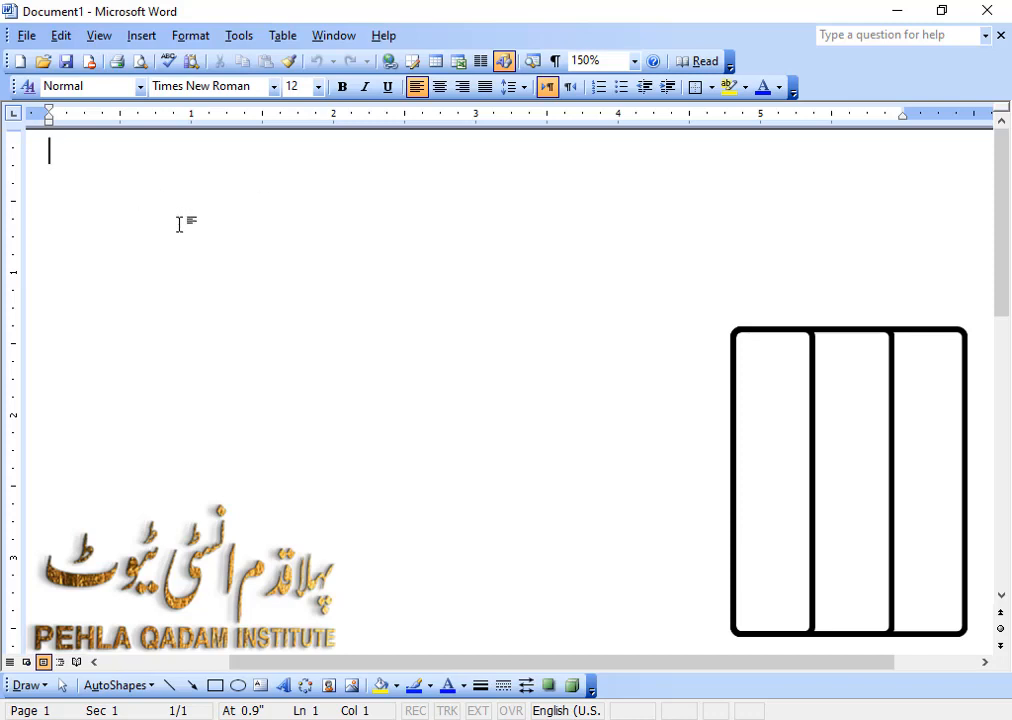
Lay out the whole document in two equal columns using the Two preset.
{"action": "left_click", "coordinate": [184, 37]}
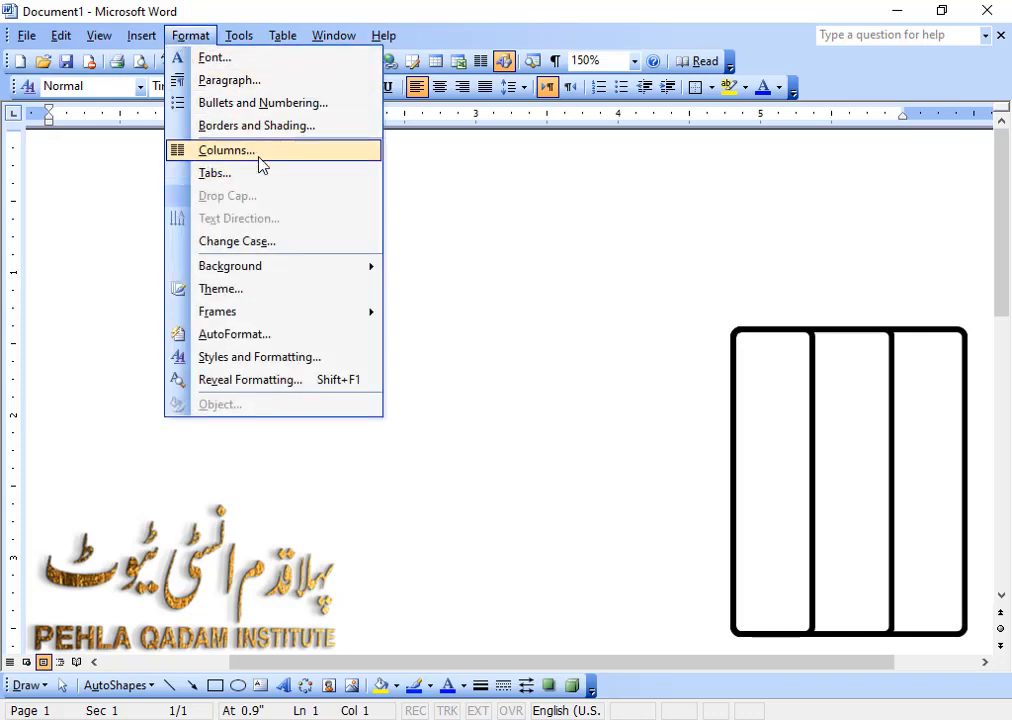
{"action": "left_click", "coordinate": [259, 158]}
{"action": "left_click_drag", "start_coordinate": [432, 210], "coordinate": [582, 249]}
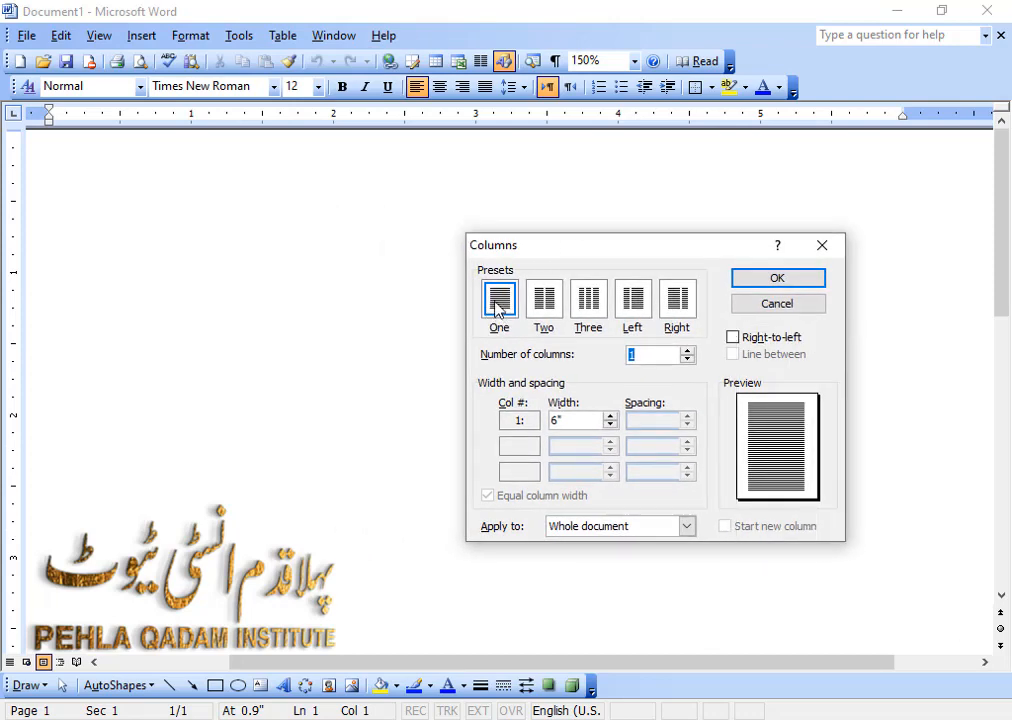
{"action": "left_click", "coordinate": [552, 306]}
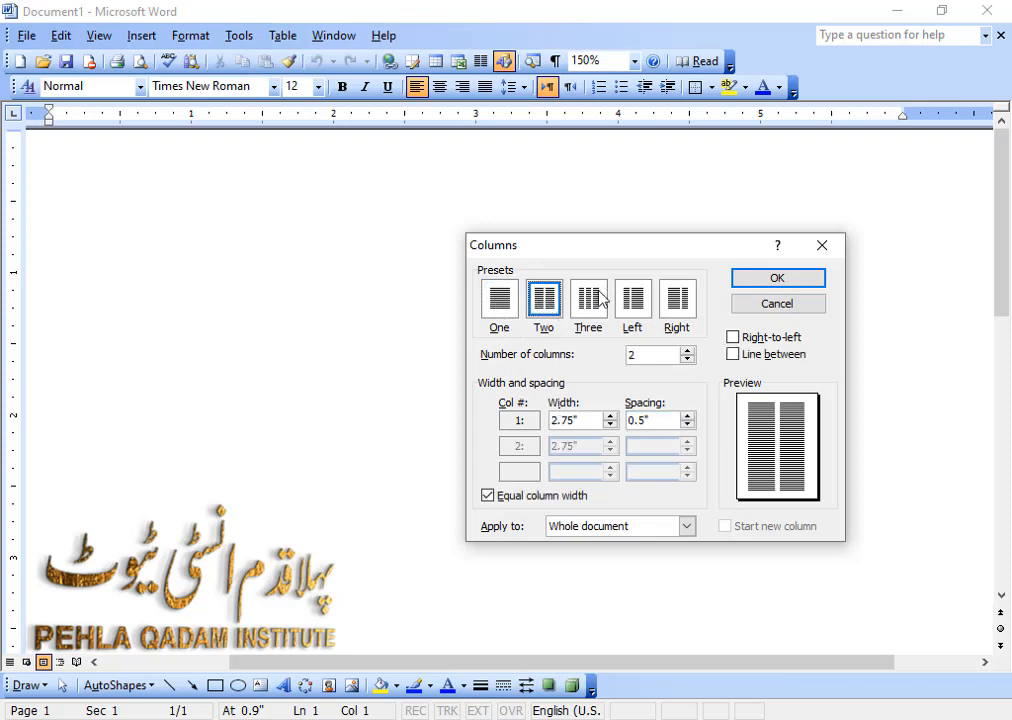
{"action": "left_click", "coordinate": [591, 306]}
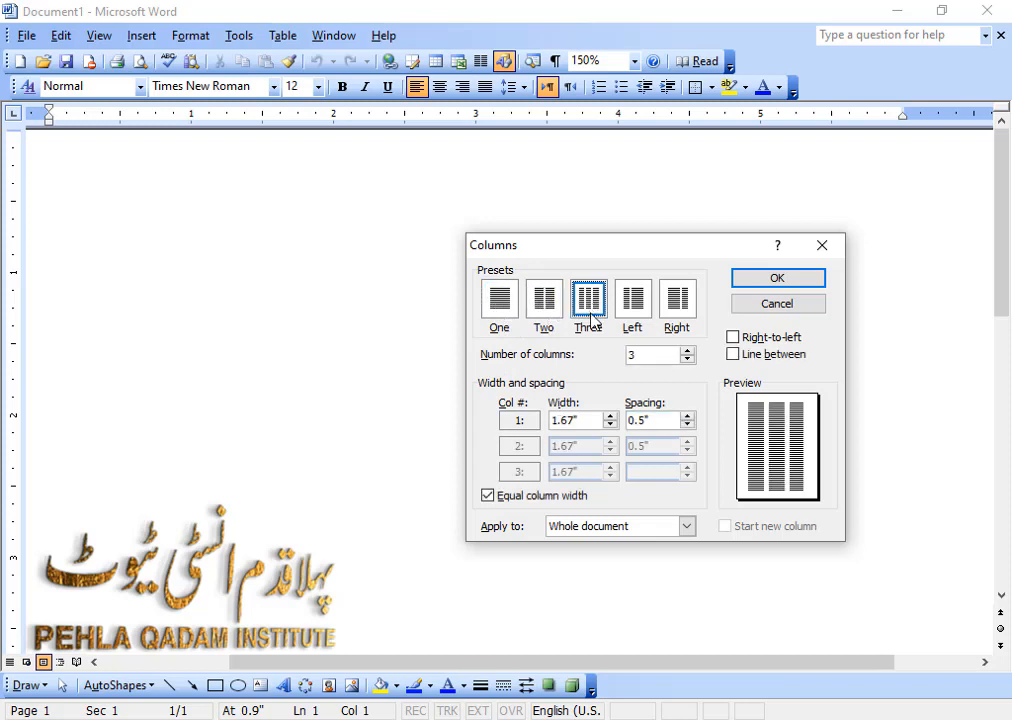
{"action": "left_click", "coordinate": [547, 304]}
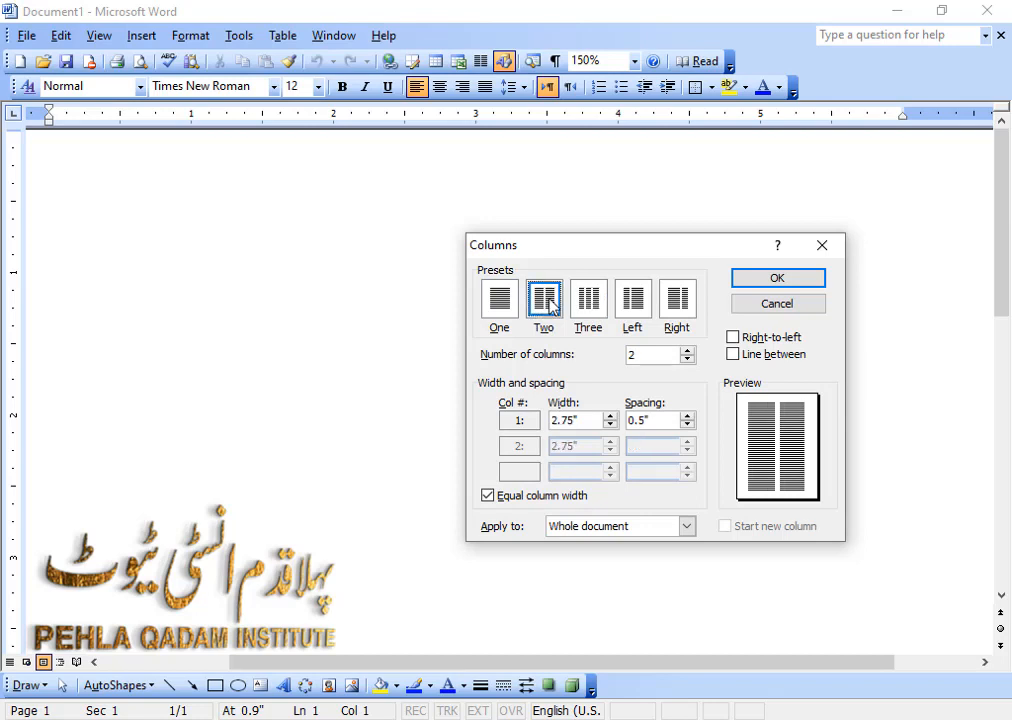
{"action": "left_click", "coordinate": [793, 284]}
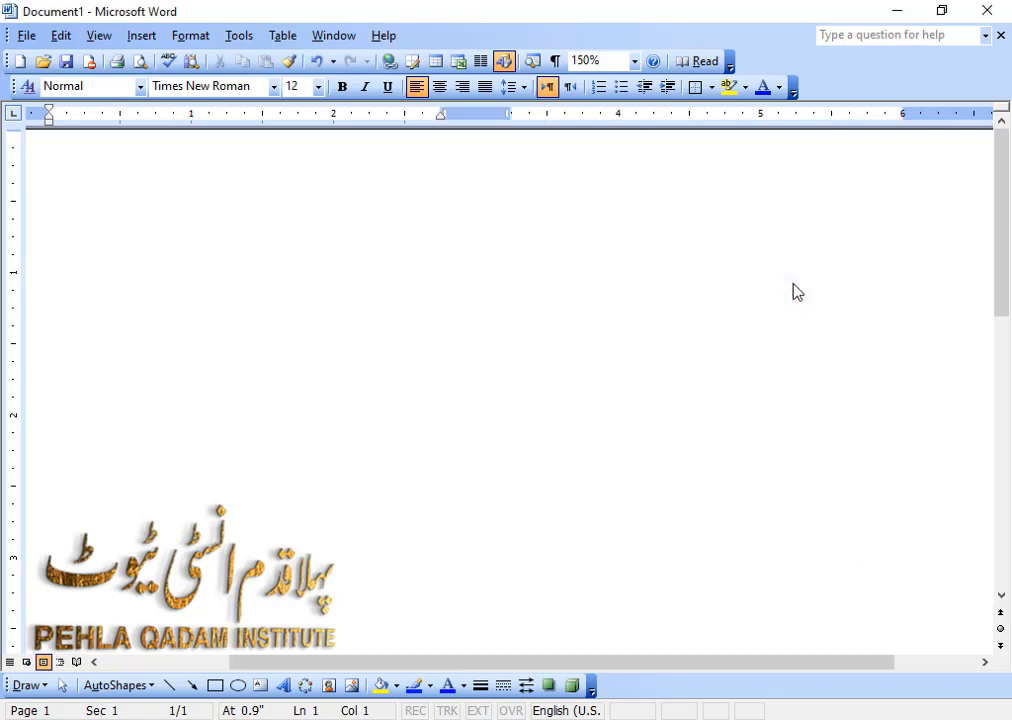
Enter two paragraphs of filler text in the first column, beginning "Dafja fsajf" and "adfasfsafsadf".
{"action": "type", "text": "Dafja fsajf lsajflsajflsajflj"}
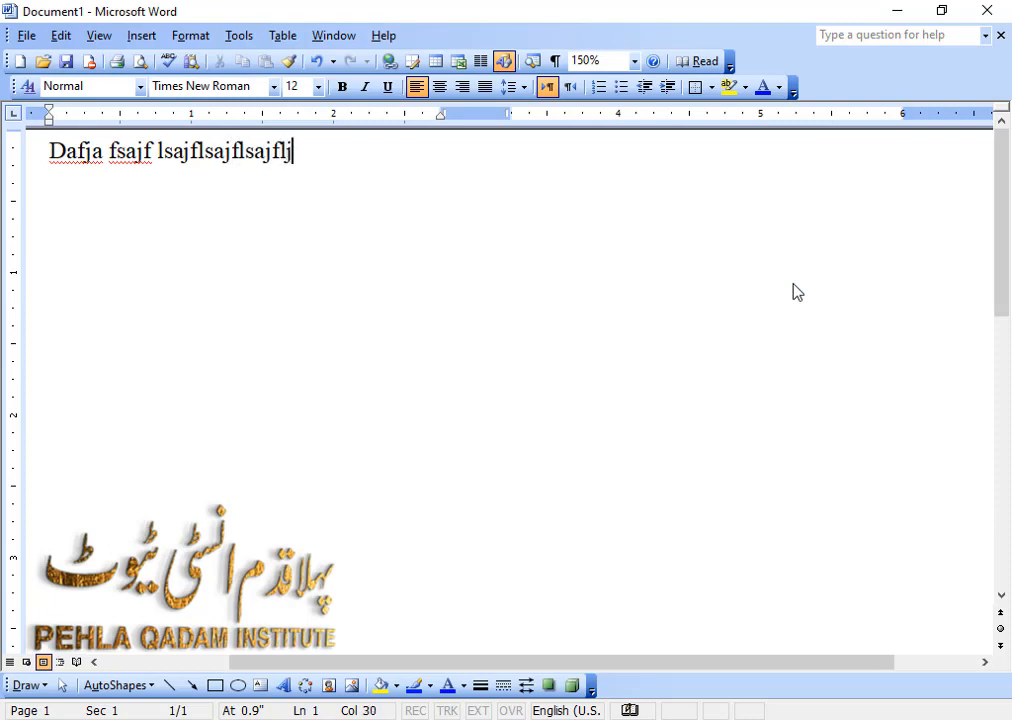
{"action": "type", "text": "aslfjsajflsajfsaj"}
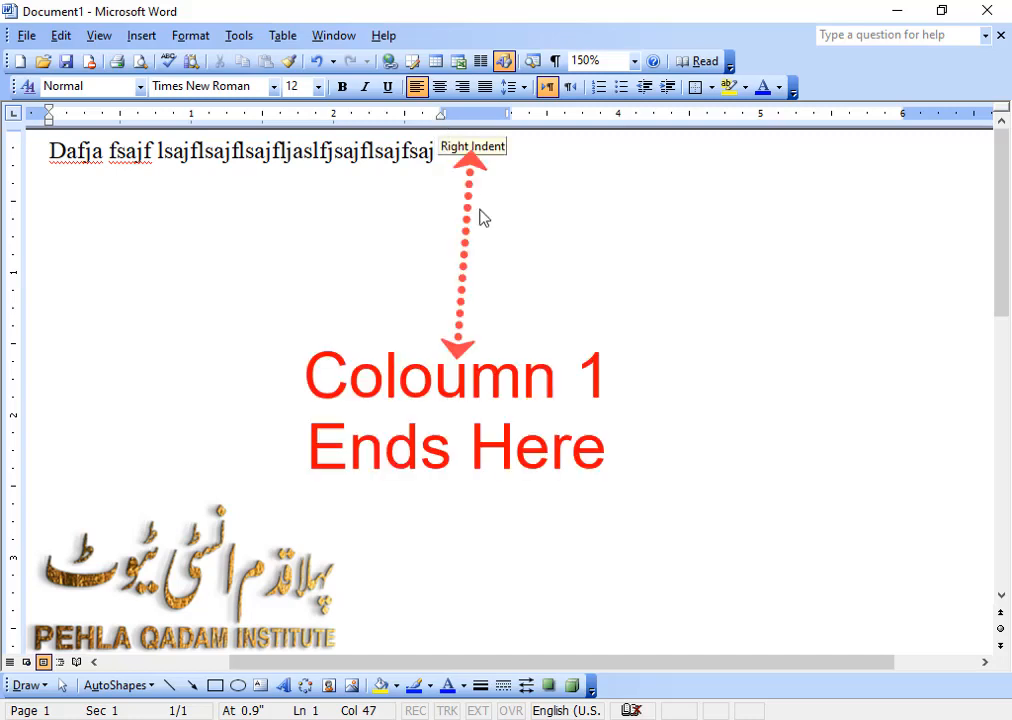
{"action": "type", "text": "saf"}
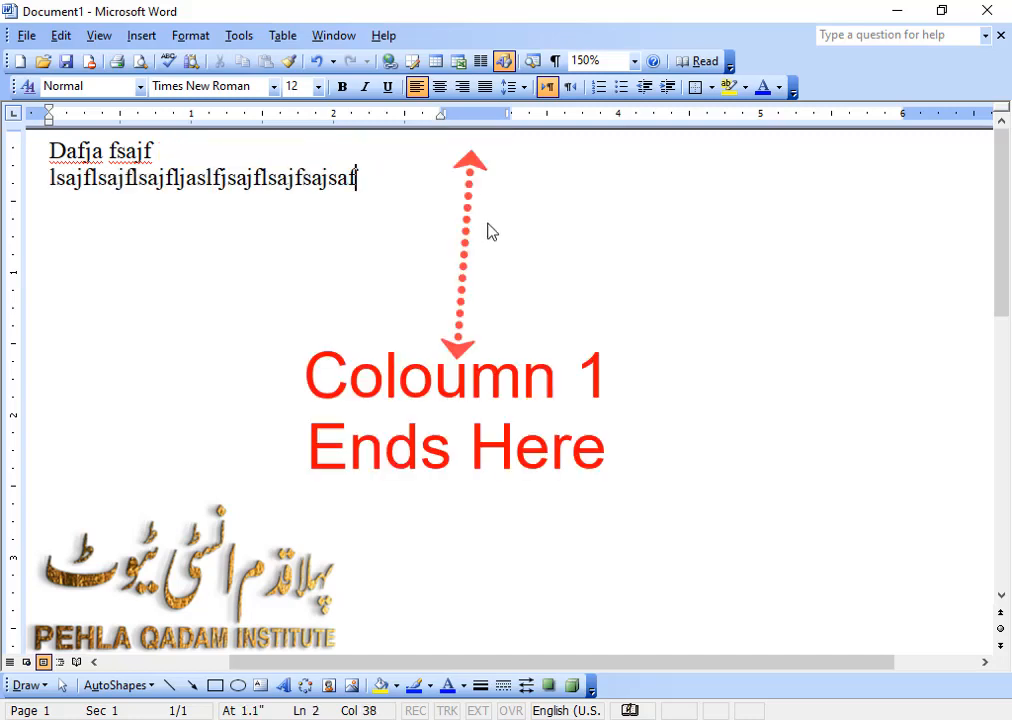
{"action": "key", "text": "Return"}
{"action": "type", "text": "adfasfsaf"}
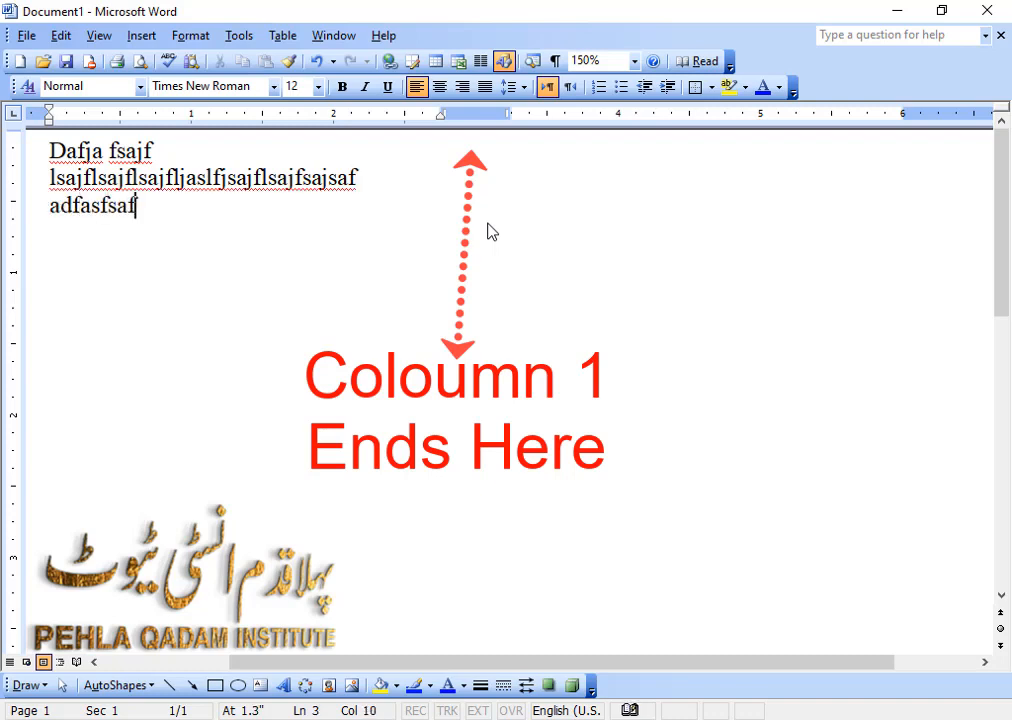
{"action": "type", "text": "sadfsadfsafsdfsadfdsfsad"}
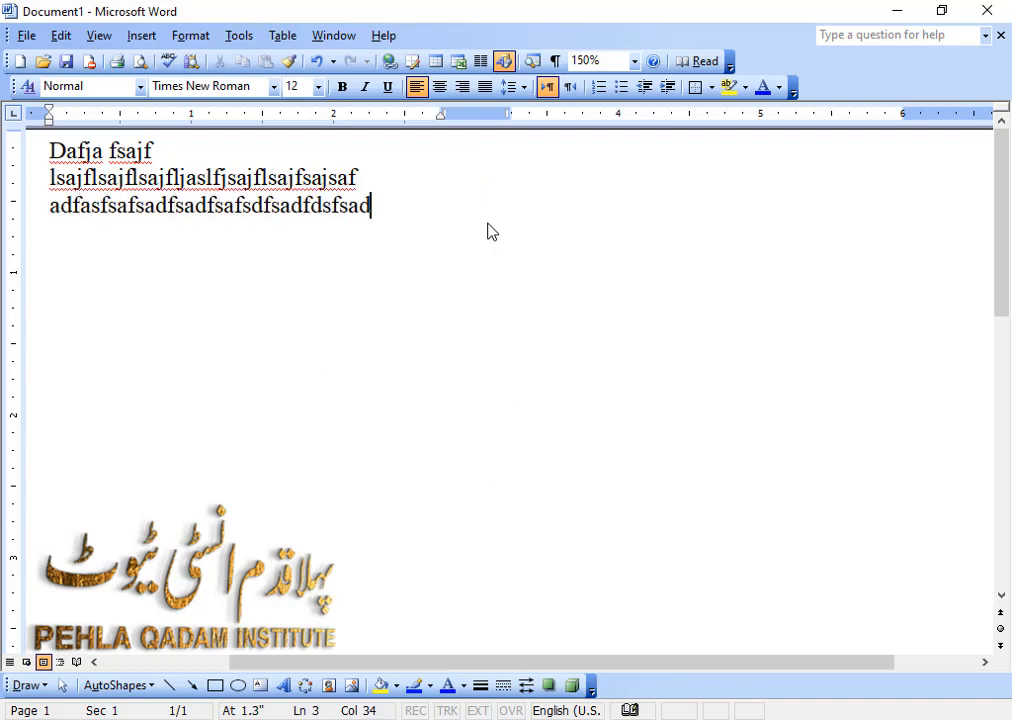
{"action": "type", "text": "fsadfsafasd"}
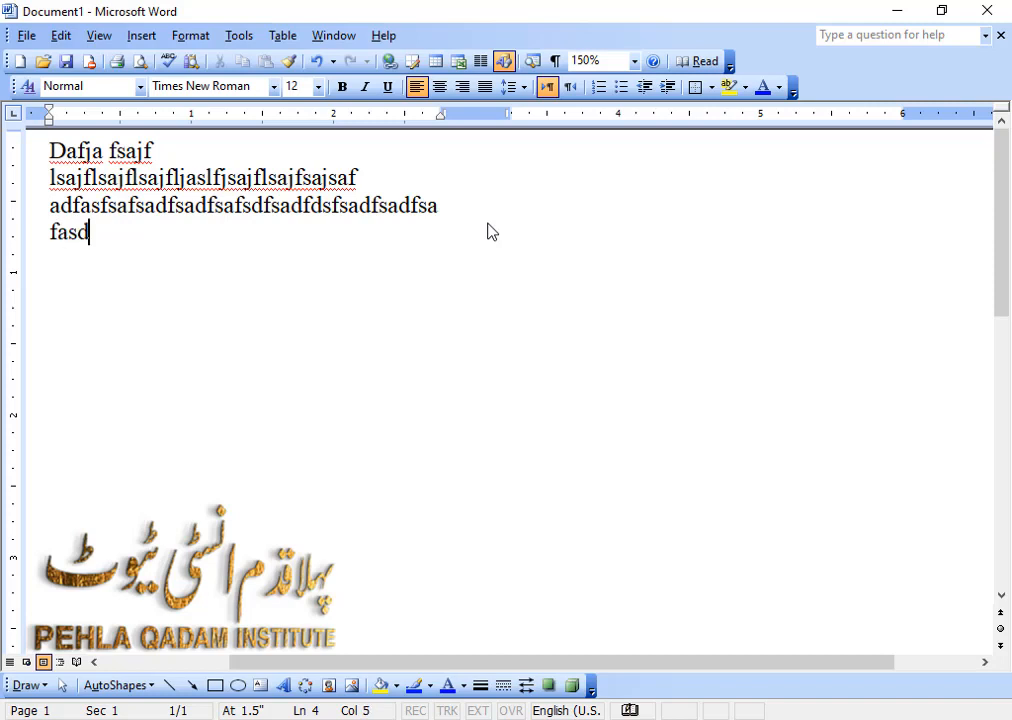
{"action": "type", "text": "fssdfasfasfsfs"}
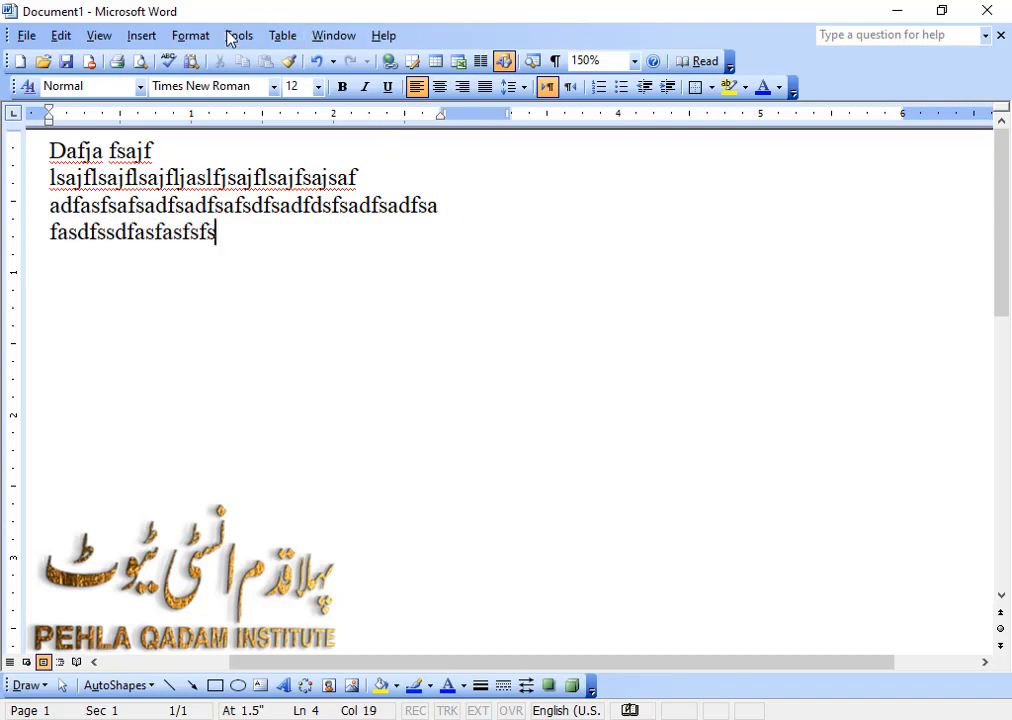
Change the whole document's layout to three equal columns using the Three preset.
{"action": "left_click", "coordinate": [192, 35]}
{"action": "left_click", "coordinate": [232, 152]}
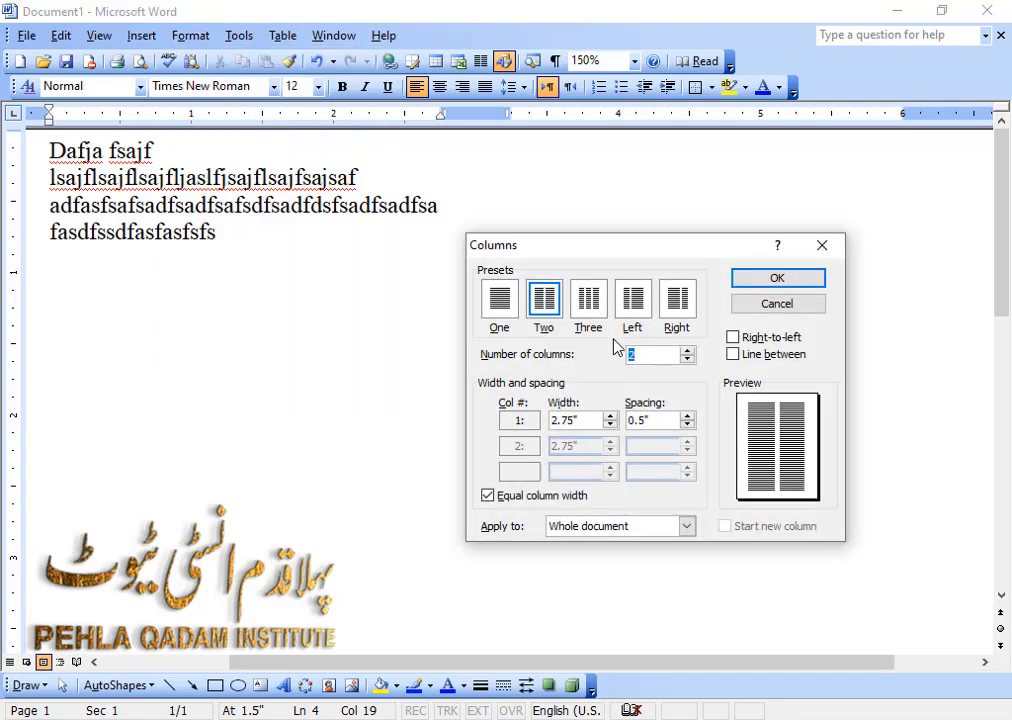
{"action": "left_click", "coordinate": [589, 304]}
{"action": "left_click", "coordinate": [781, 282]}
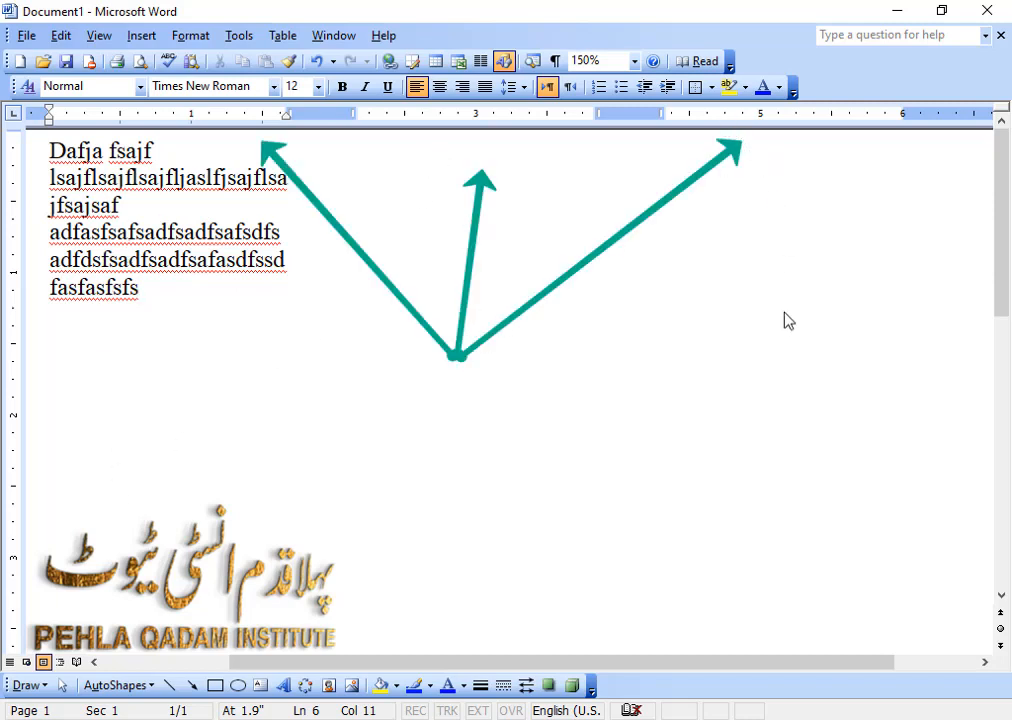
Apply the Right column preset to the whole document with the number of columns set to 4 and Right-to-left order enabled.
{"action": "left_click", "coordinate": [239, 35]}
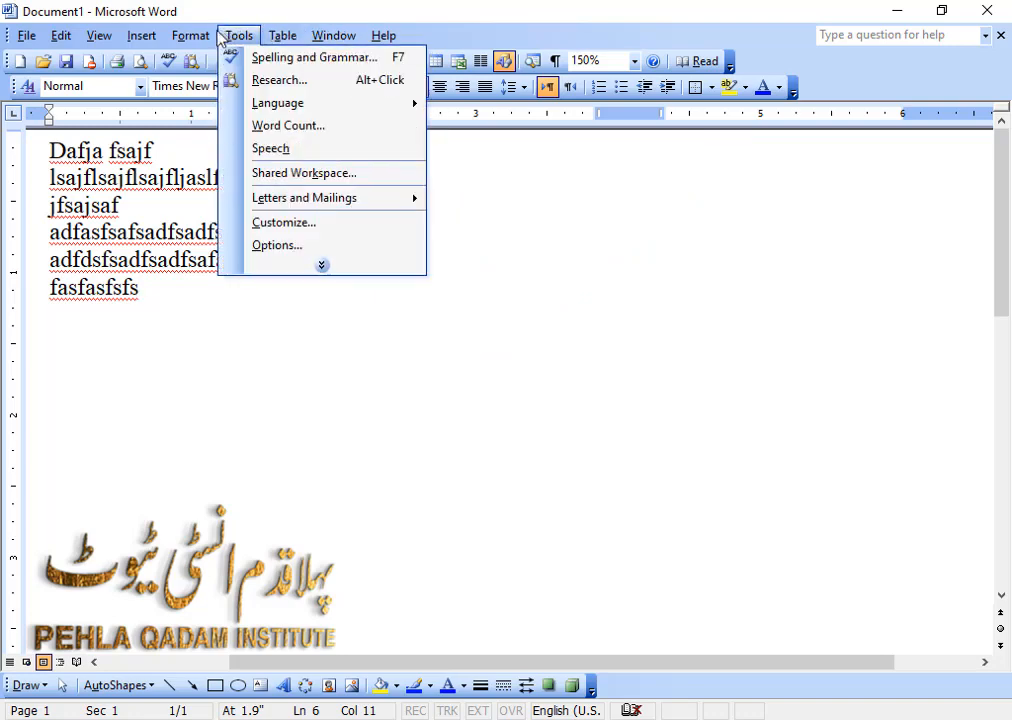
{"action": "mouse_move", "coordinate": [190, 35]}
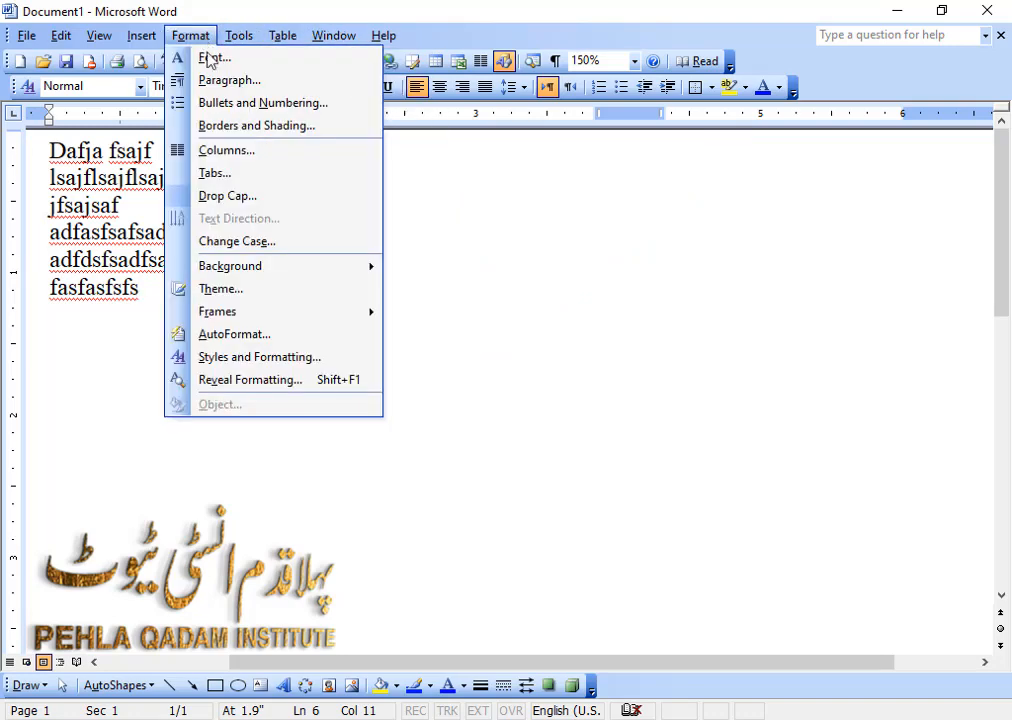
{"action": "left_click", "coordinate": [246, 152]}
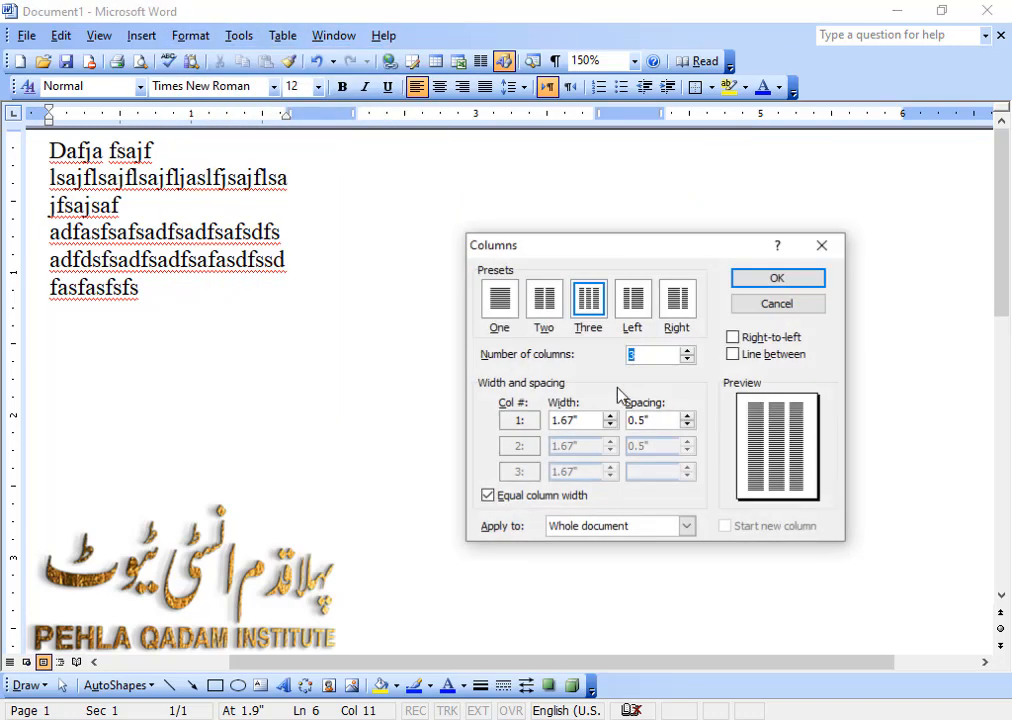
{"action": "left_click", "coordinate": [633, 310]}
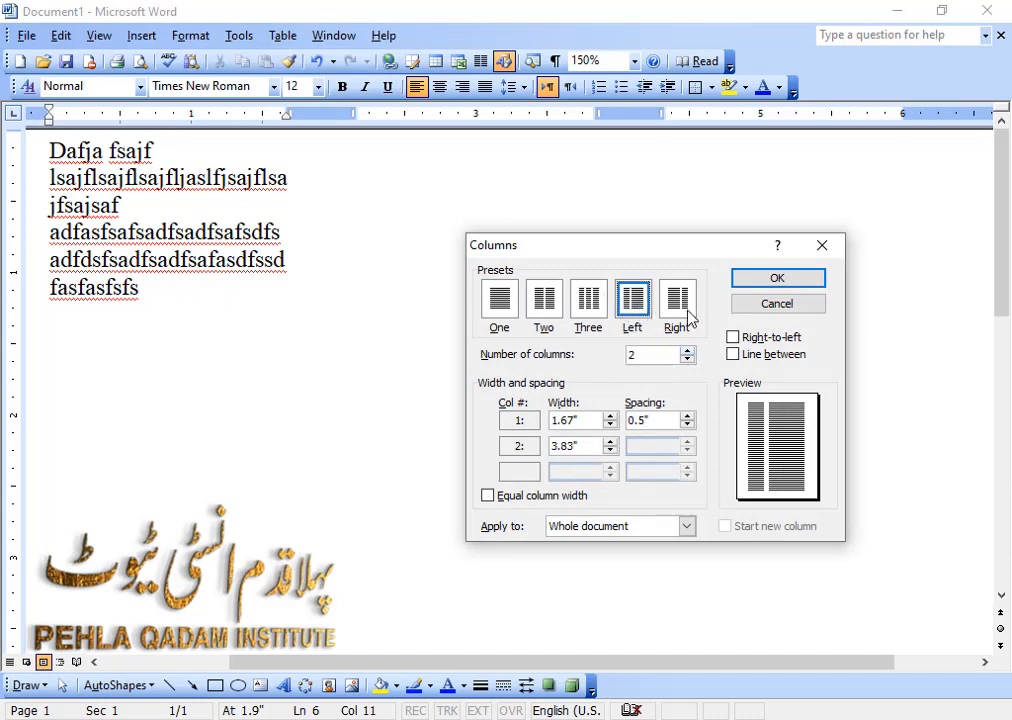
{"action": "left_click", "coordinate": [677, 303]}
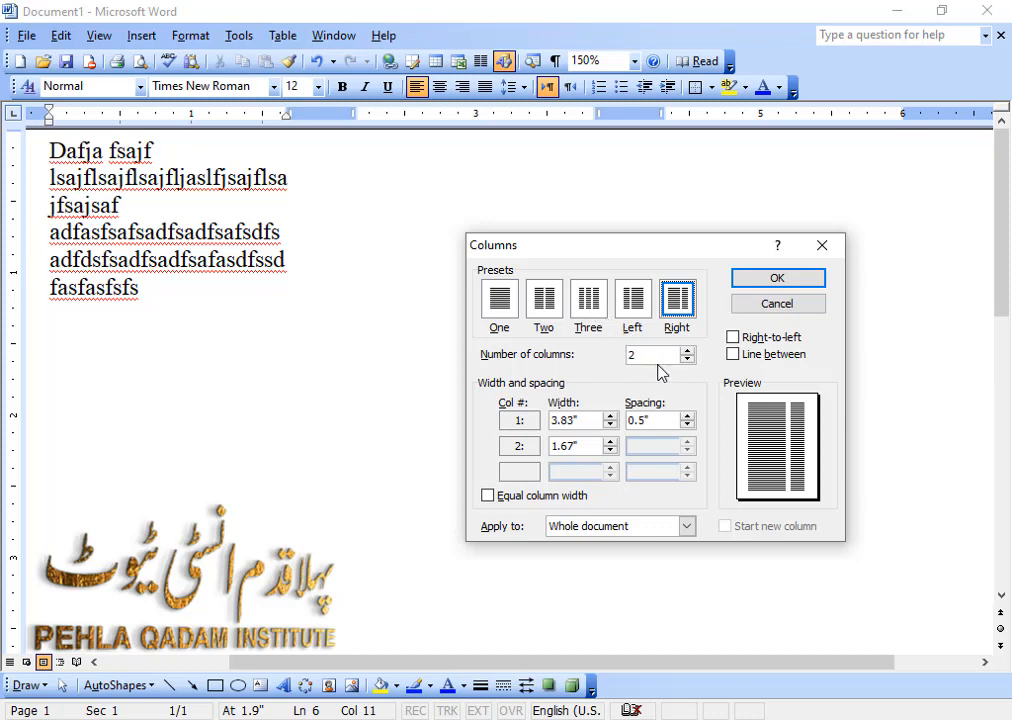
{"action": "left_click_drag", "start_coordinate": [644, 355], "coordinate": [617, 357]}
{"action": "left_click", "coordinate": [733, 337]}
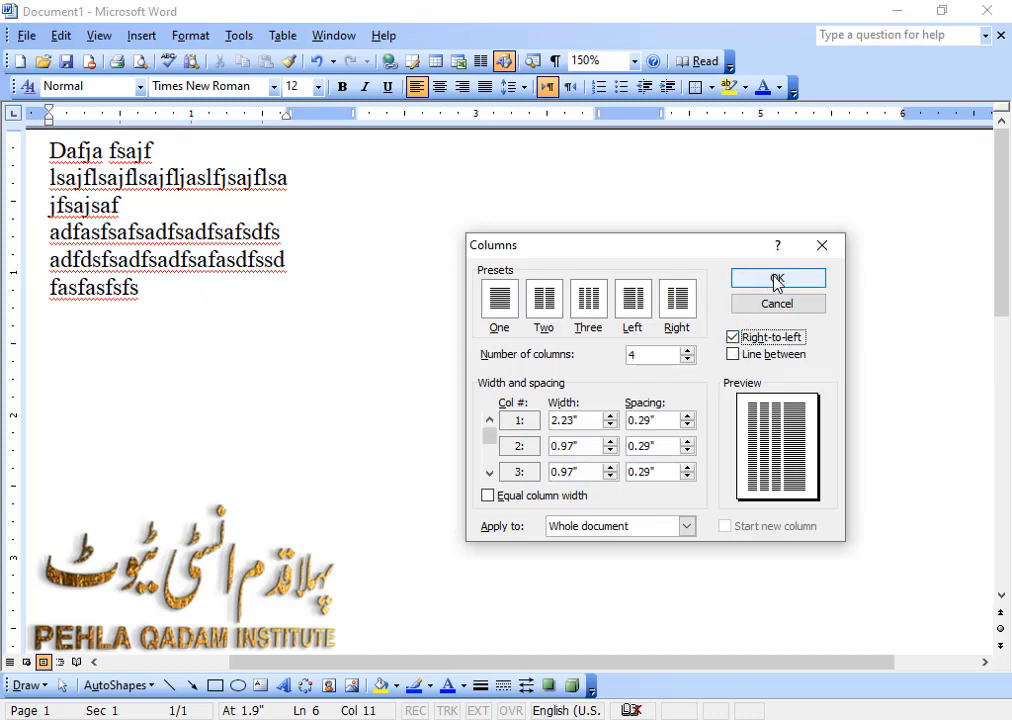
{"action": "left_click", "coordinate": [772, 280]}
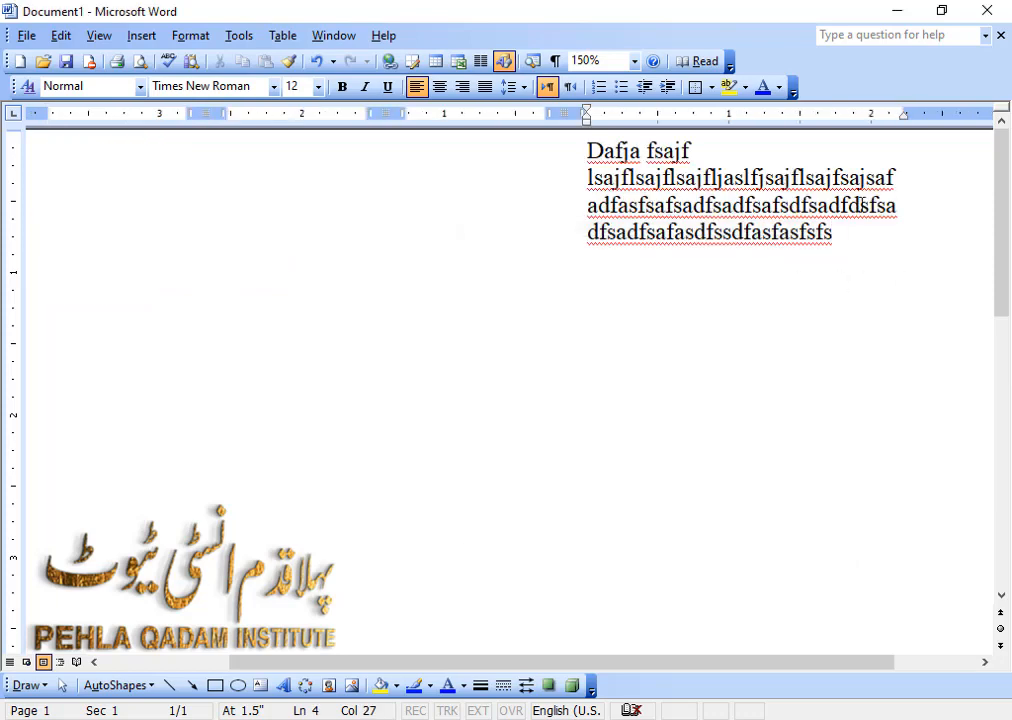
Append "asfas" to the filler text and add the short lines Asfa, F, Asf, Af, A and Fa below it.
{"action": "type", "text": "asfas"}
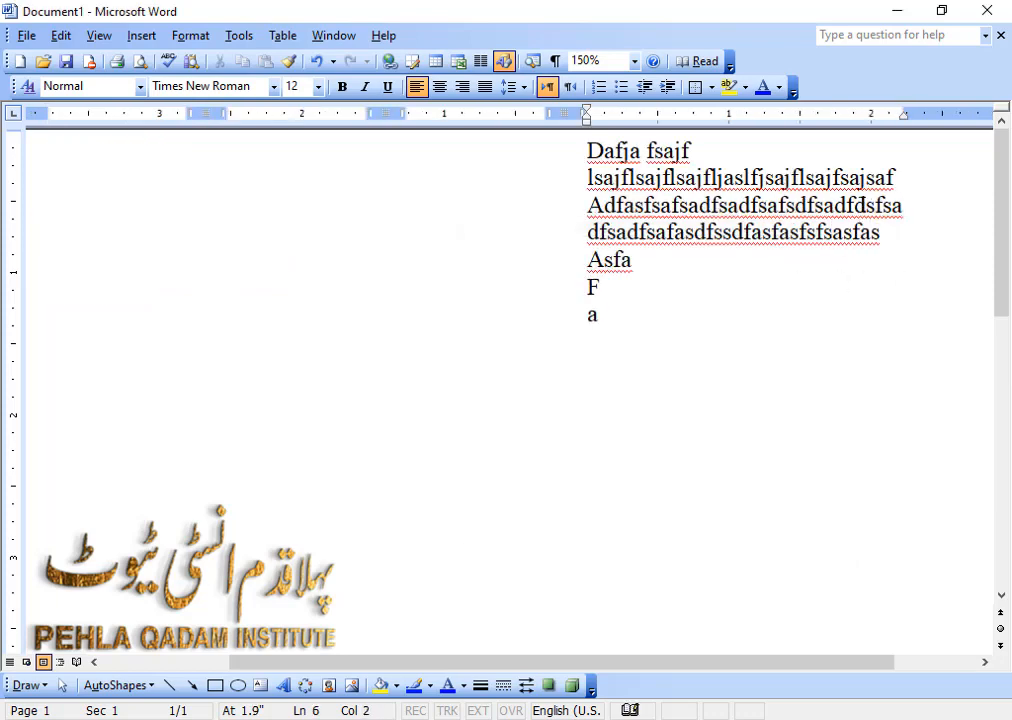
{"action": "type", "text": " asfa f asf af a fa"}
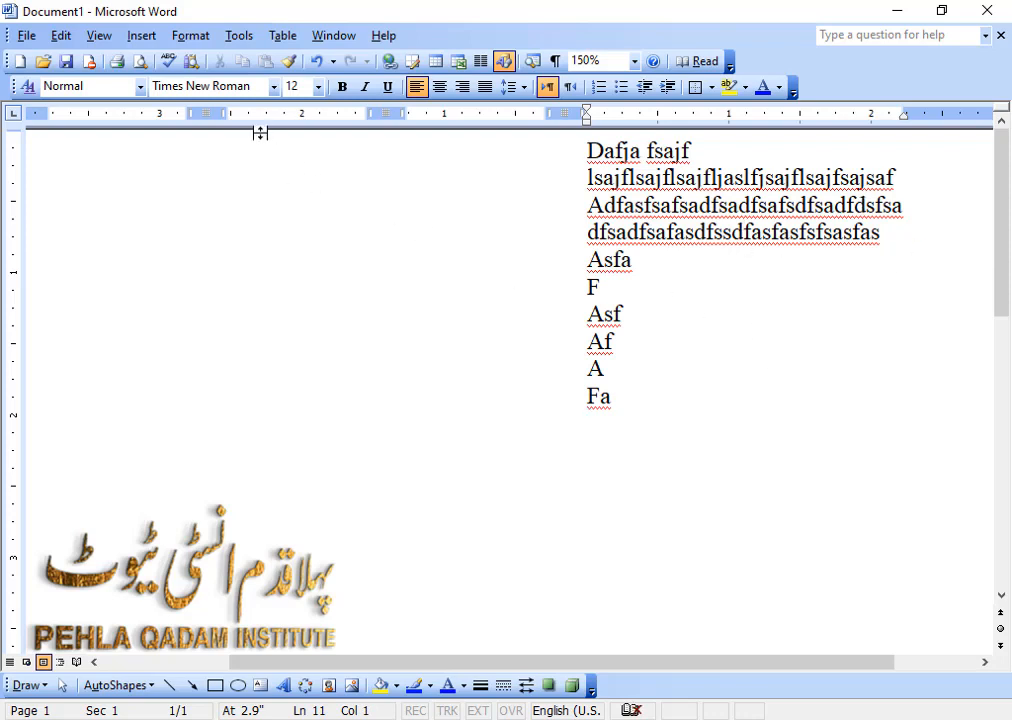
{"action": "left_click", "coordinate": [192, 36]}
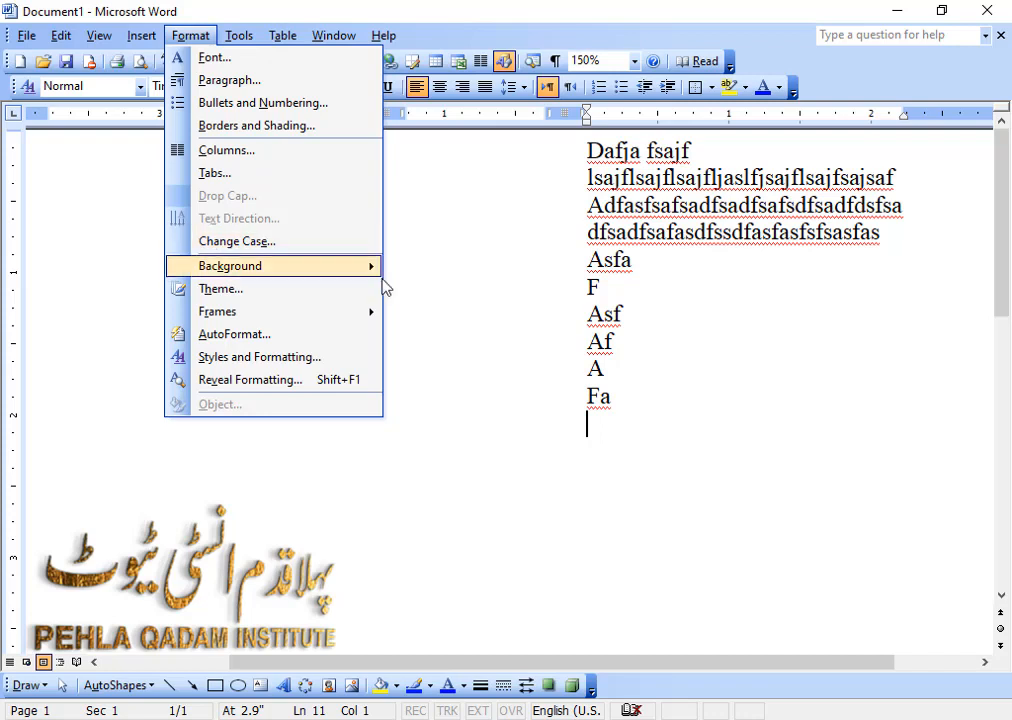
{"action": "left_click", "coordinate": [486, 295]}
{"action": "left_click", "coordinate": [667, 222]}
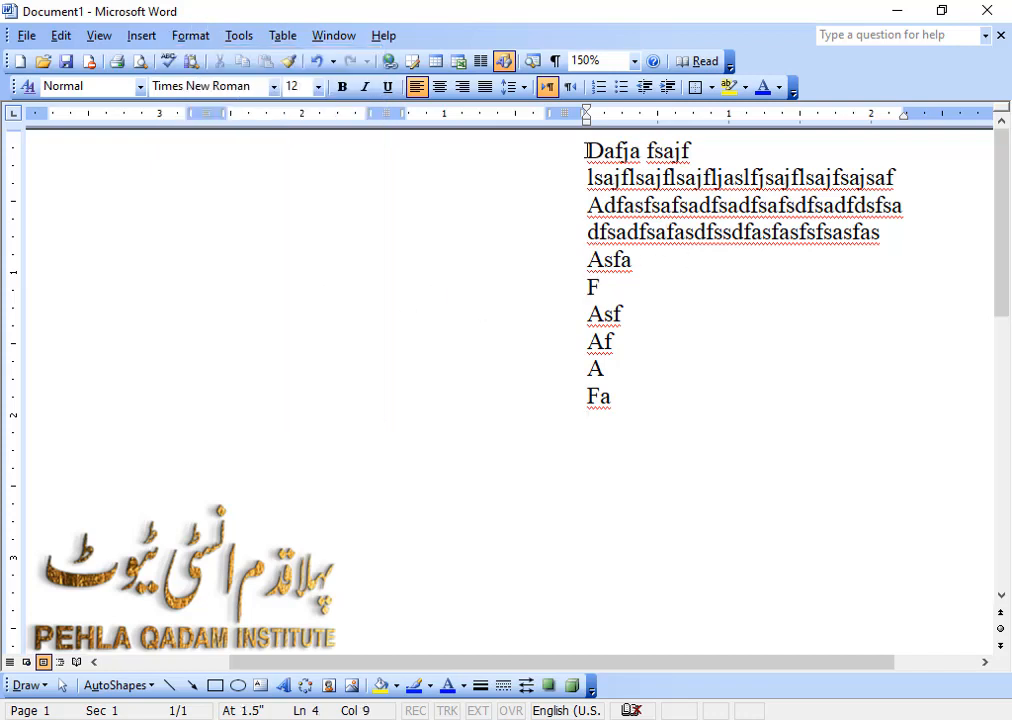
{"action": "left_click_drag", "start_coordinate": [586, 150], "coordinate": [652, 389]}
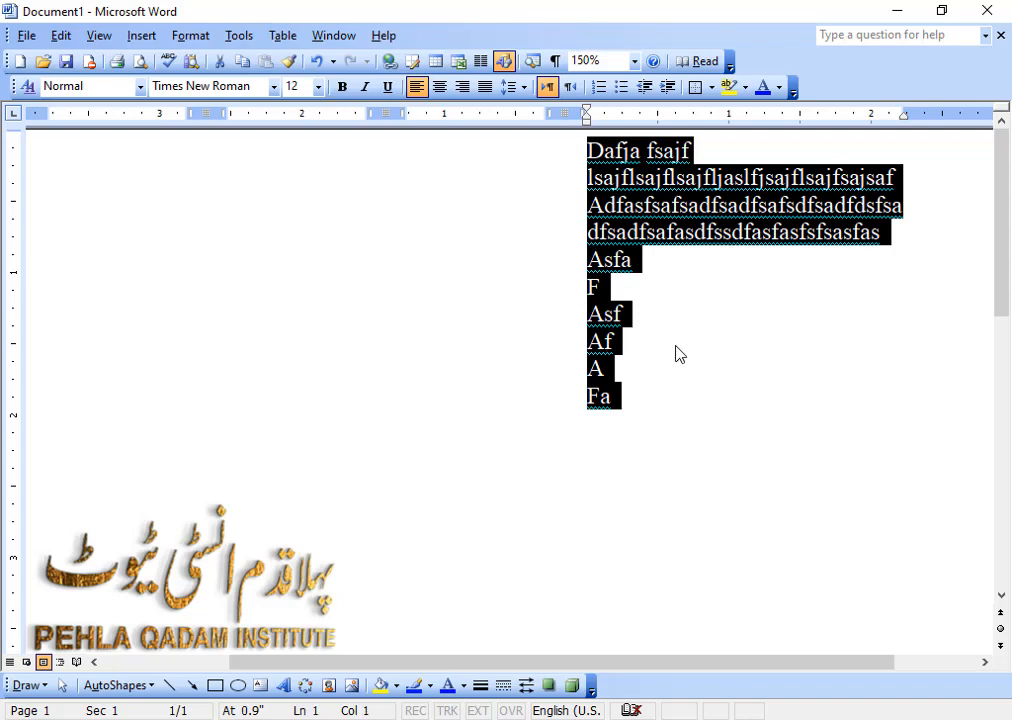
{"action": "left_click", "coordinate": [676, 348]}
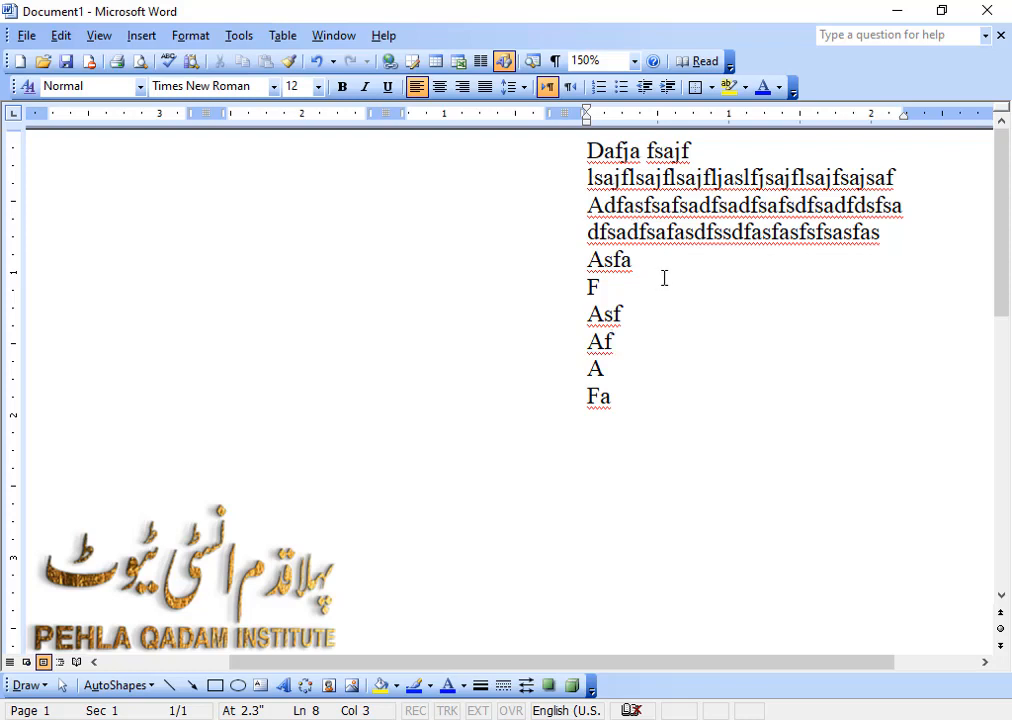
Change the case of all the filler text to UPPERCASE.
{"action": "left_click_drag", "start_coordinate": [575, 141], "coordinate": [596, 420]}
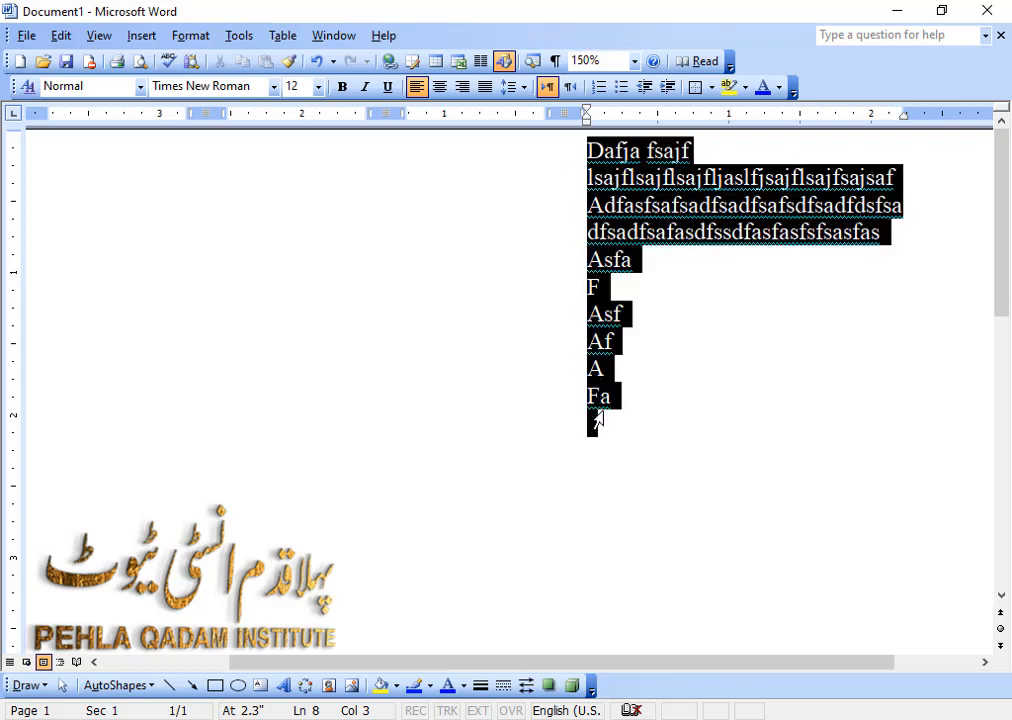
{"action": "left_click", "coordinate": [190, 36]}
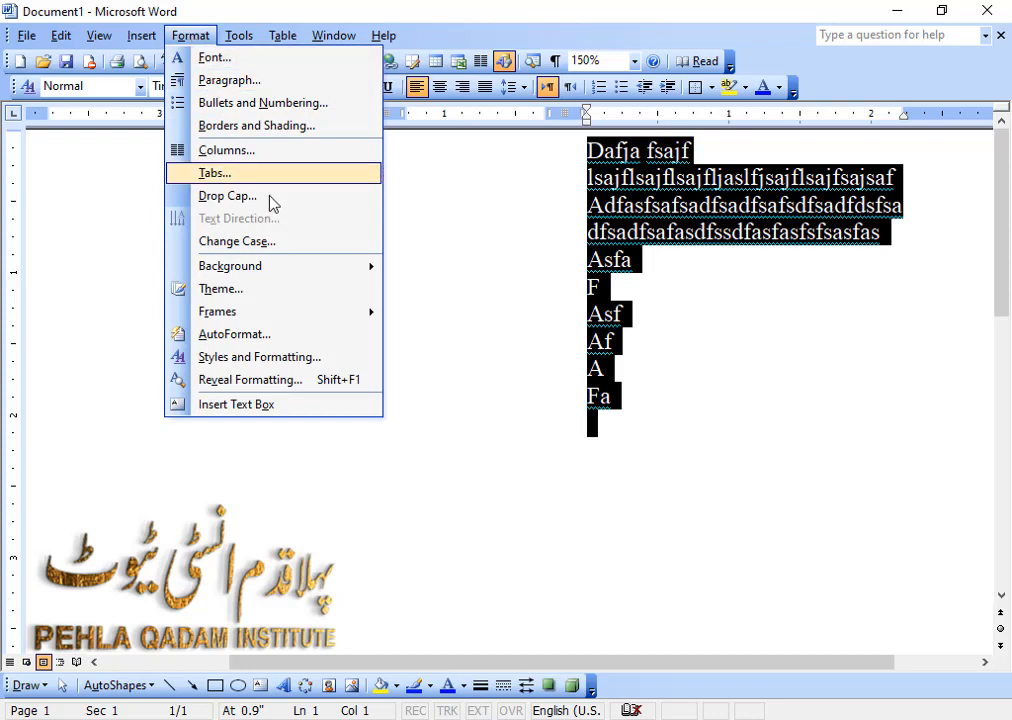
{"action": "left_click", "coordinate": [305, 243]}
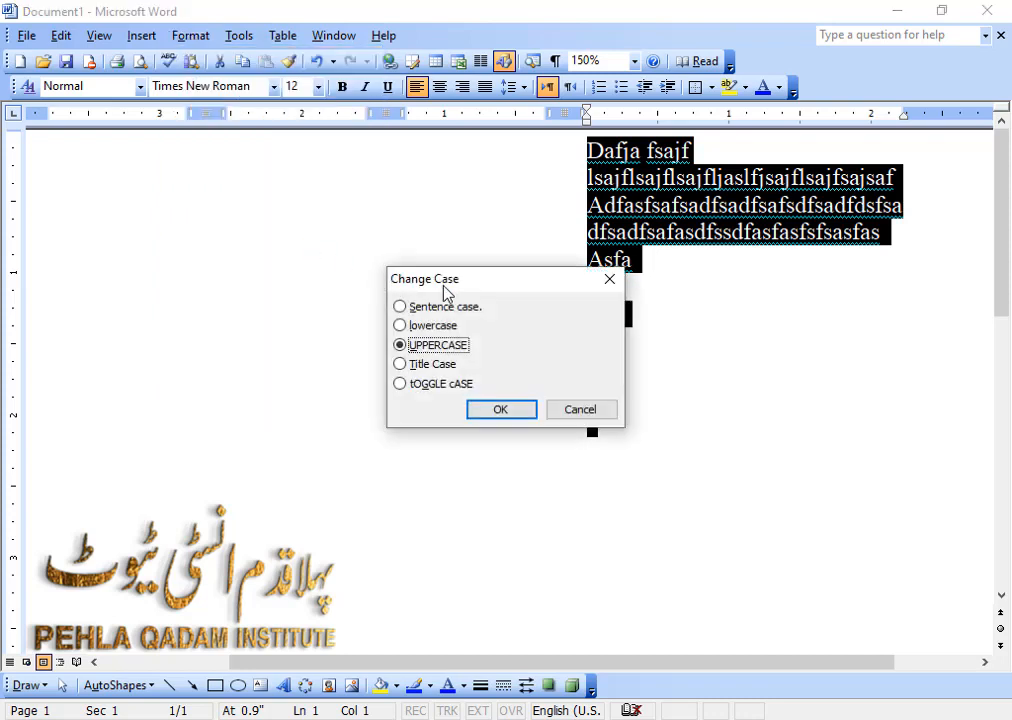
{"action": "left_click_drag", "start_coordinate": [461, 289], "coordinate": [380, 240]}
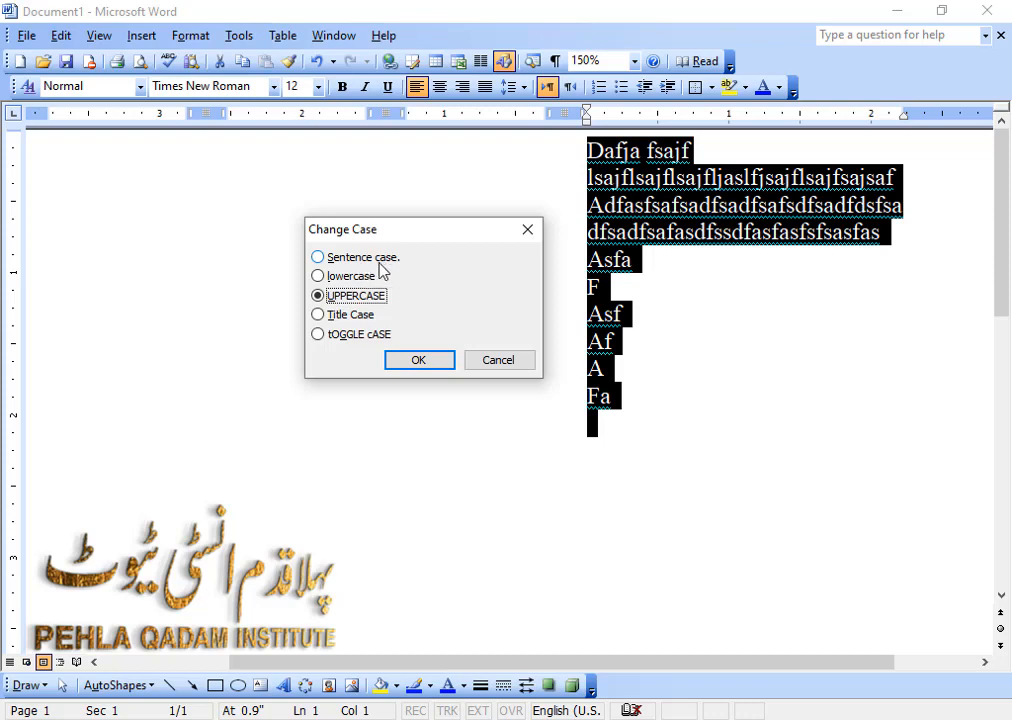
{"action": "left_click", "coordinate": [362, 258]}
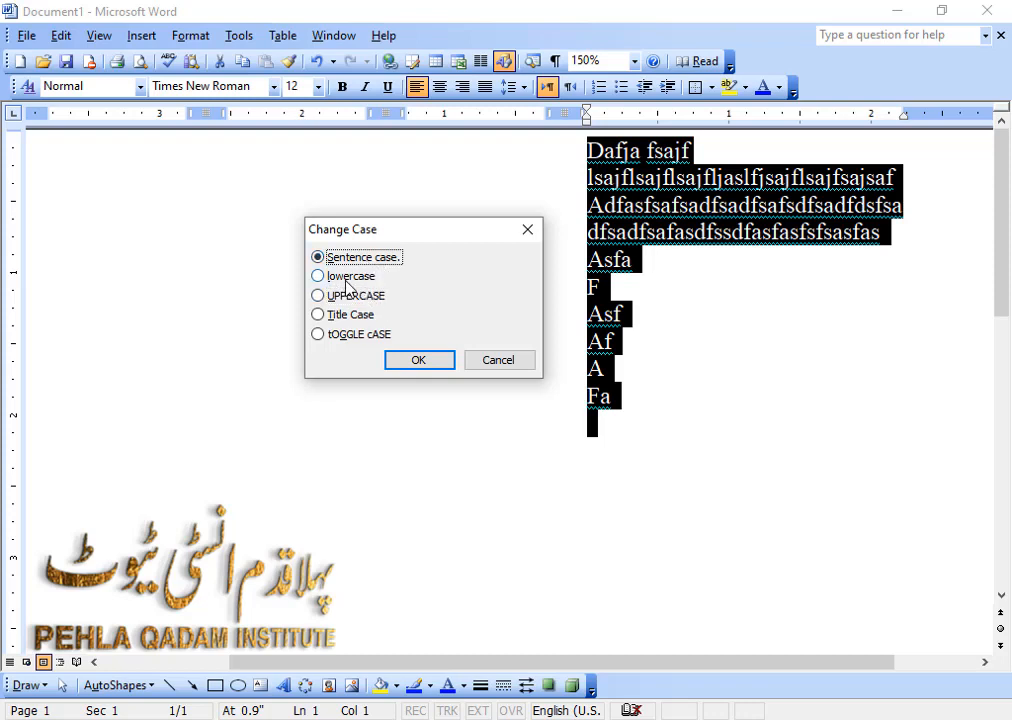
{"action": "left_click", "coordinate": [347, 279]}
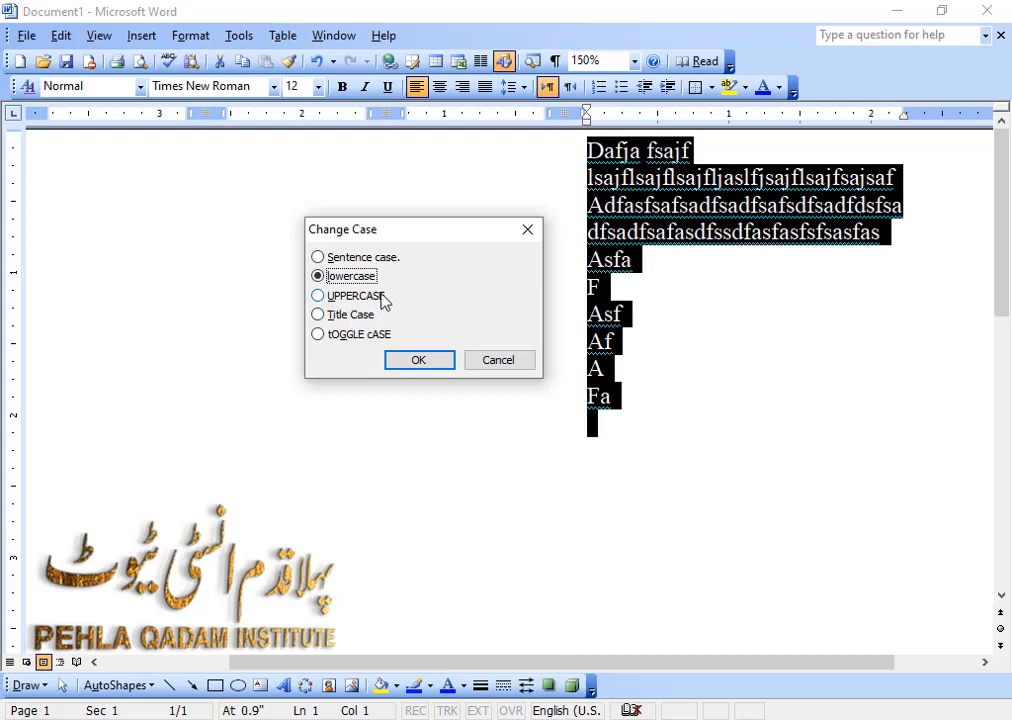
{"action": "left_click", "coordinate": [355, 298]}
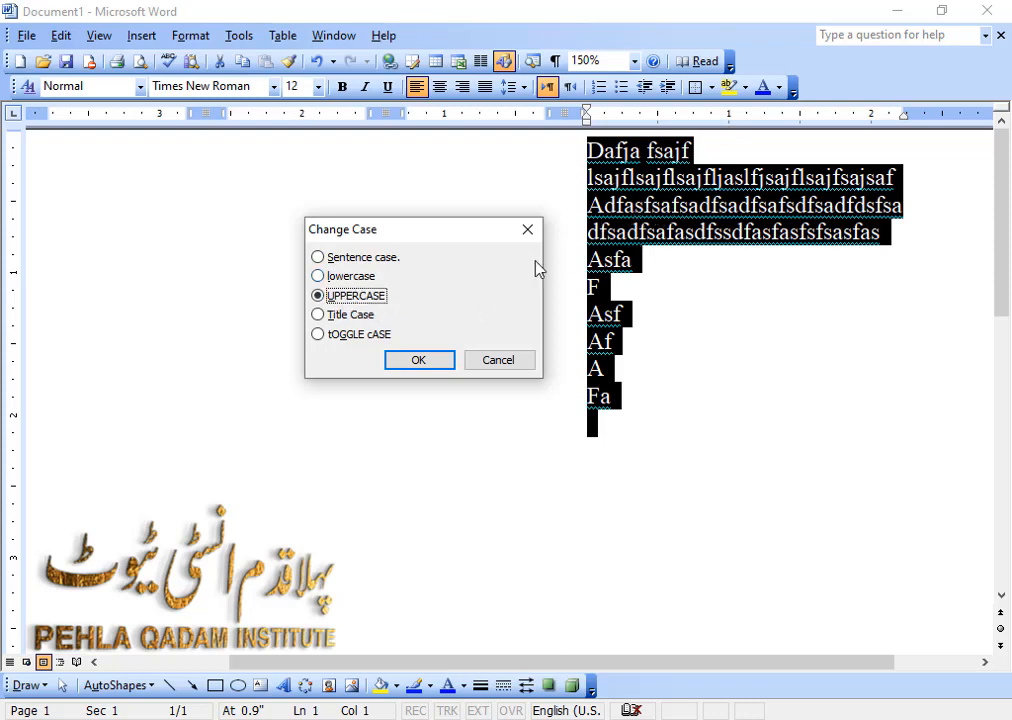
{"action": "left_click", "coordinate": [431, 364]}
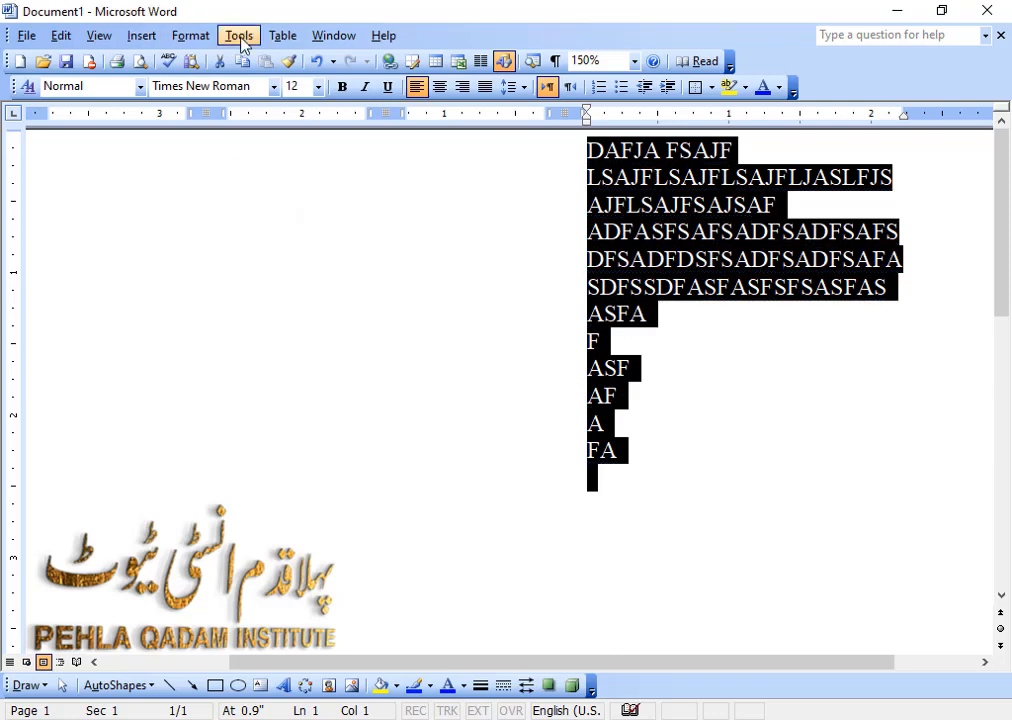
Convert all the filler text to lowercase and deselect it.
{"action": "left_click", "coordinate": [190, 35]}
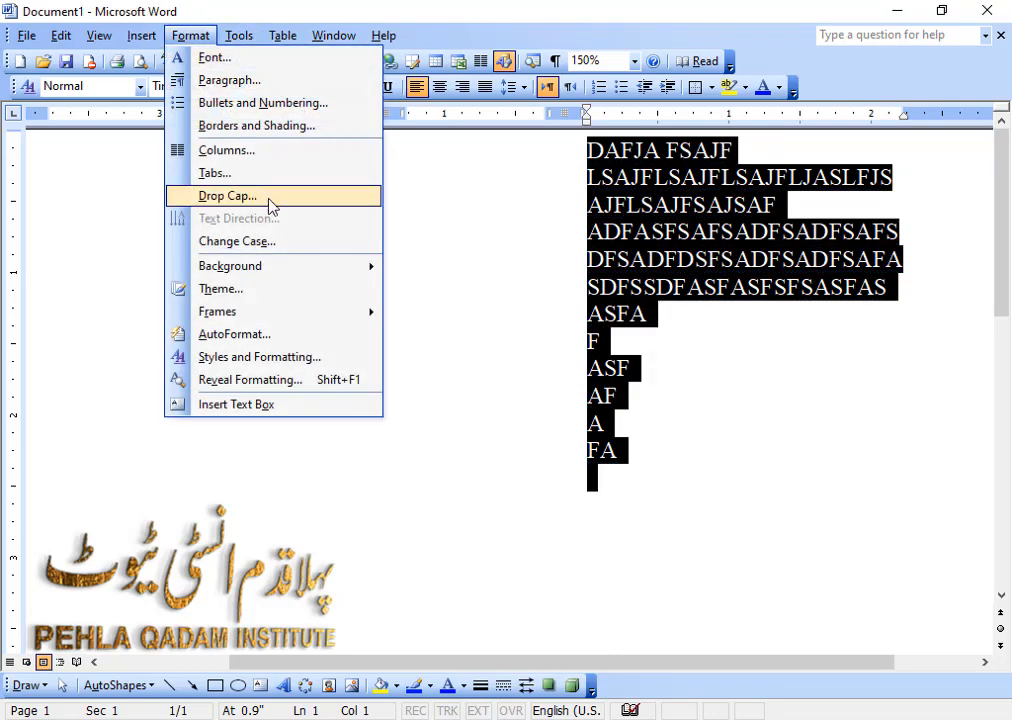
{"action": "left_click", "coordinate": [266, 250]}
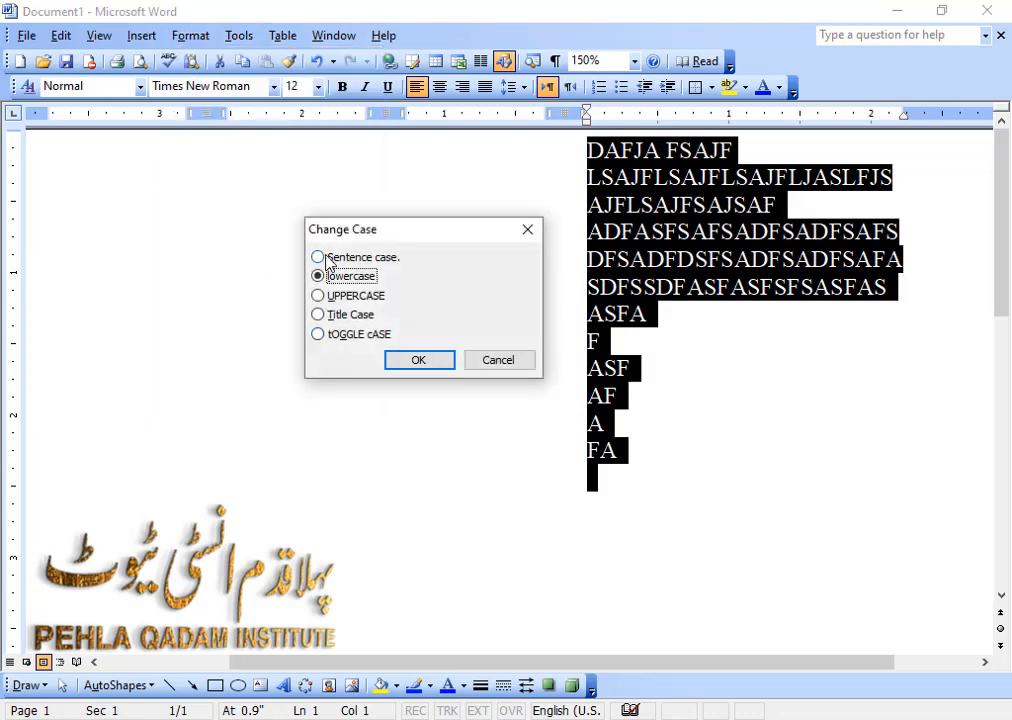
{"action": "left_click", "coordinate": [410, 358]}
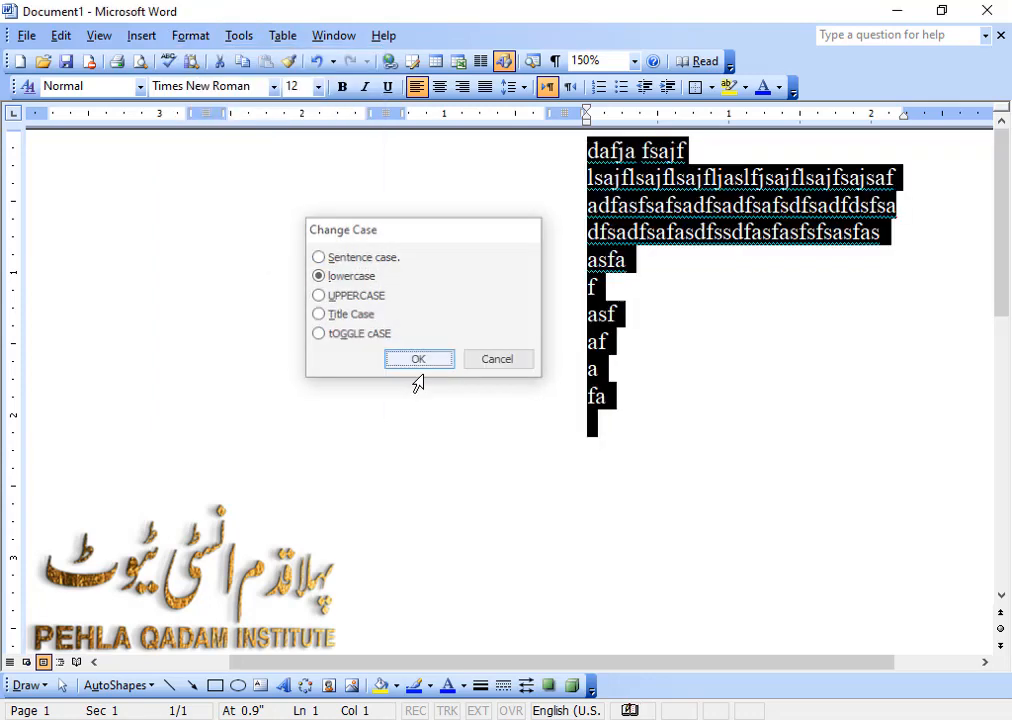
{"action": "left_click", "coordinate": [650, 300]}
Format the first letter "d" of the opening paragraph as a Dropped drop cap in Times New Roman, spanning 3 lines.
{"action": "left_click", "coordinate": [195, 35]}
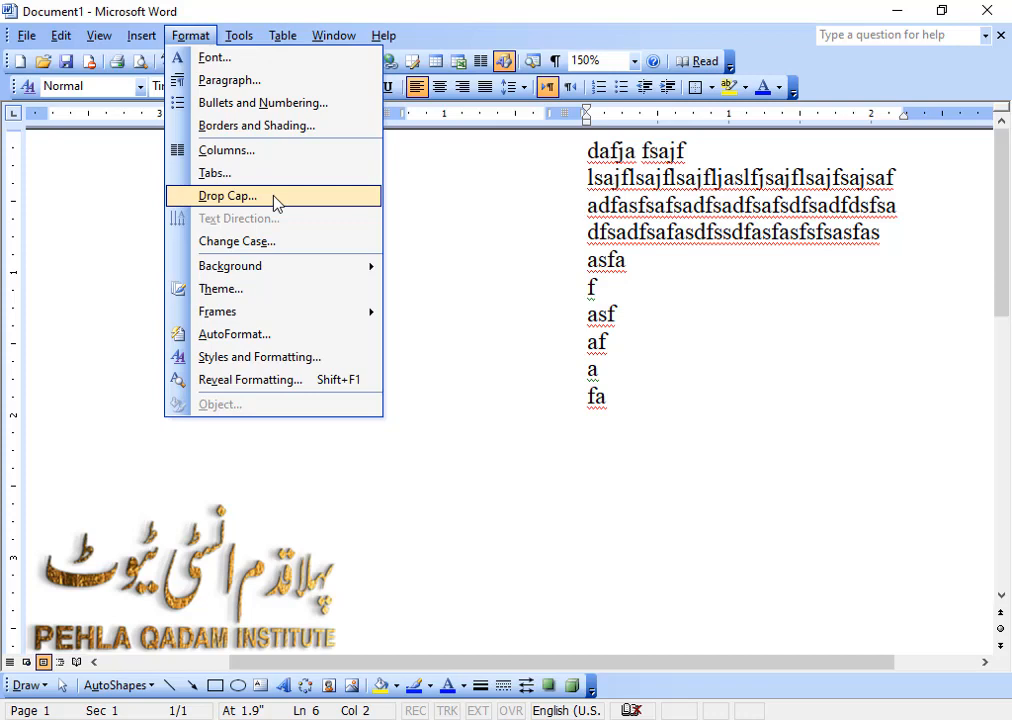
{"action": "left_click", "coordinate": [562, 204]}
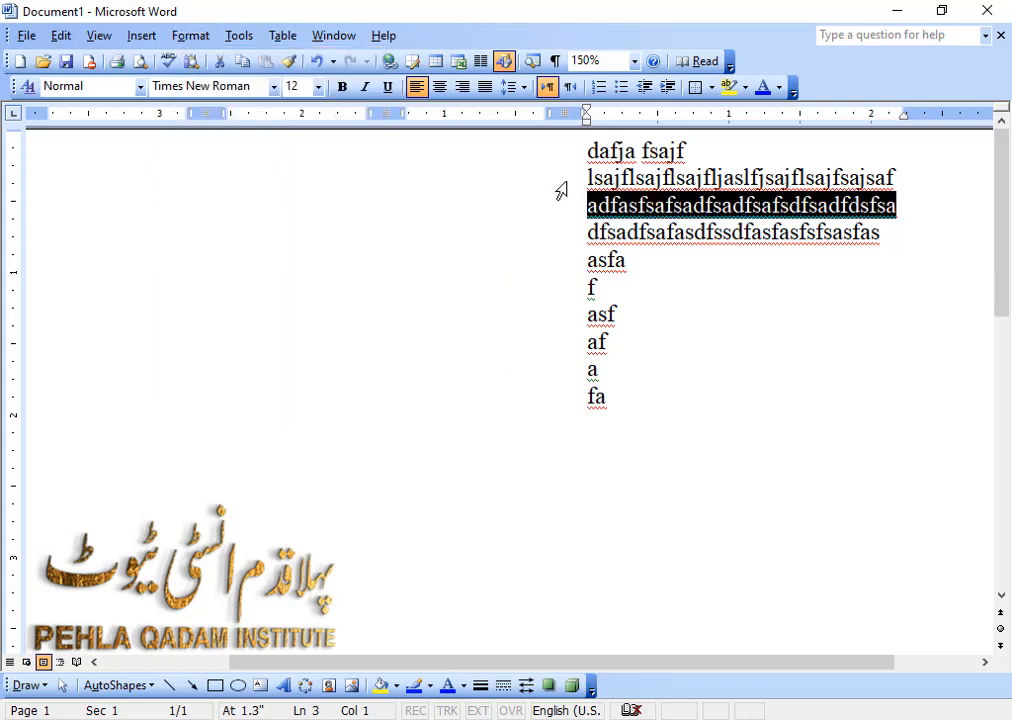
{"action": "left_click_drag", "start_coordinate": [595, 150], "coordinate": [587, 150]}
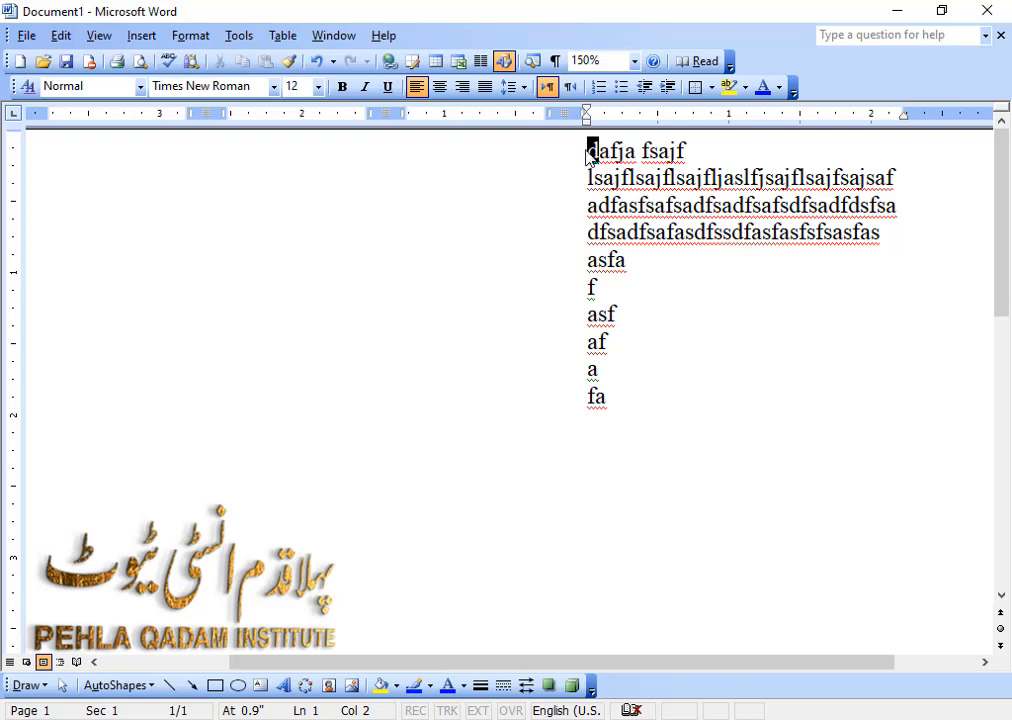
{"action": "left_click", "coordinate": [190, 36]}
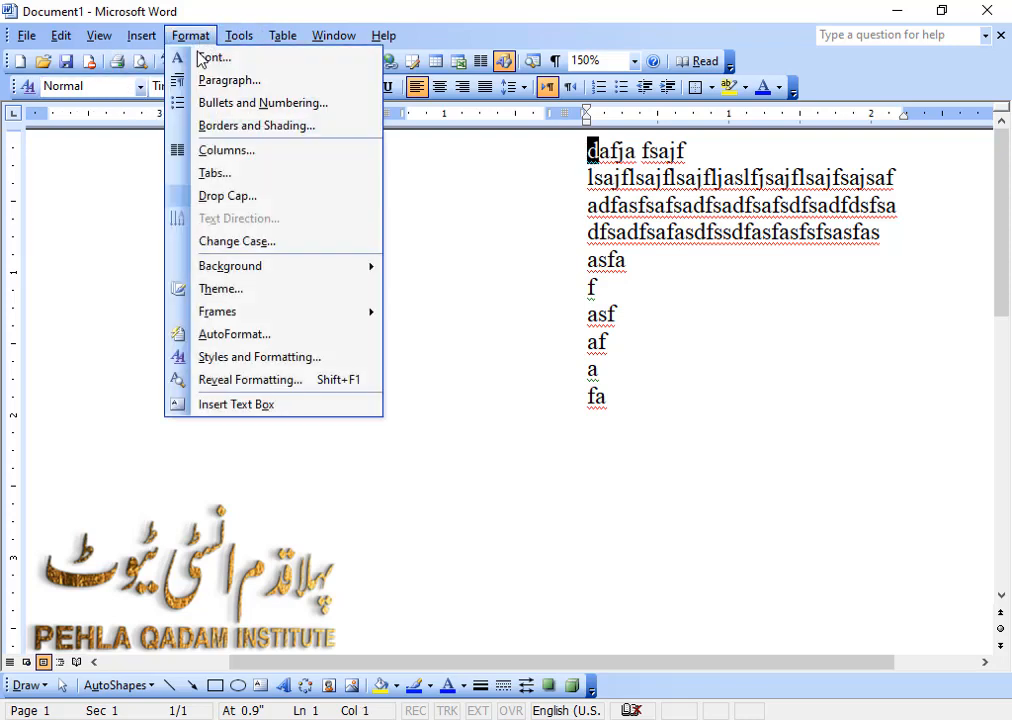
{"action": "left_click", "coordinate": [258, 197]}
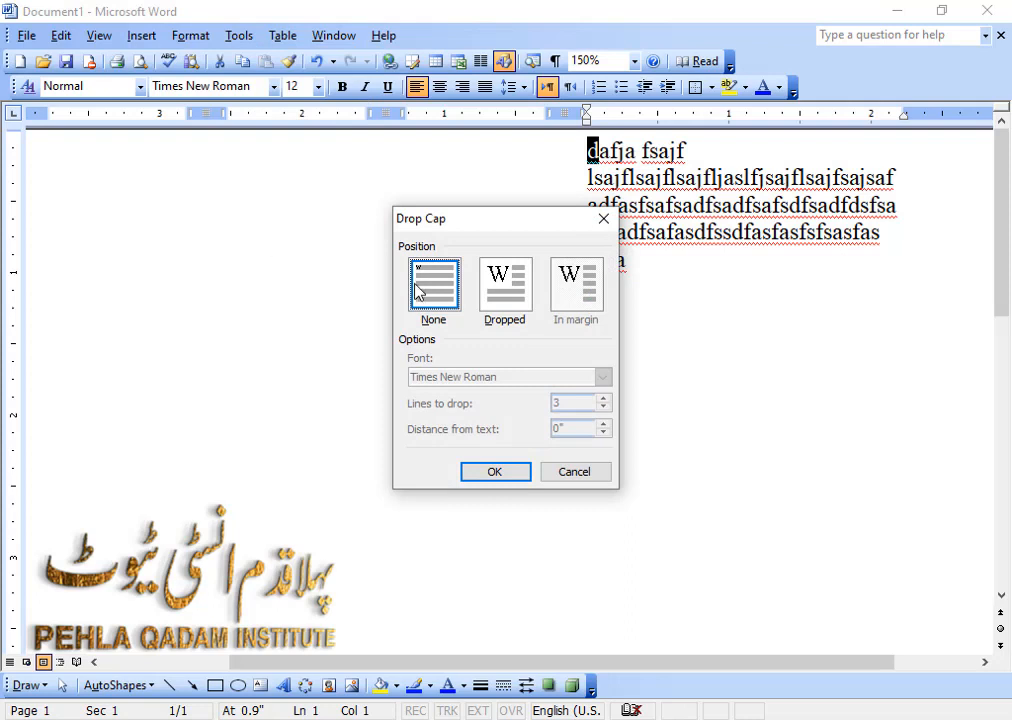
{"action": "left_click", "coordinate": [508, 300]}
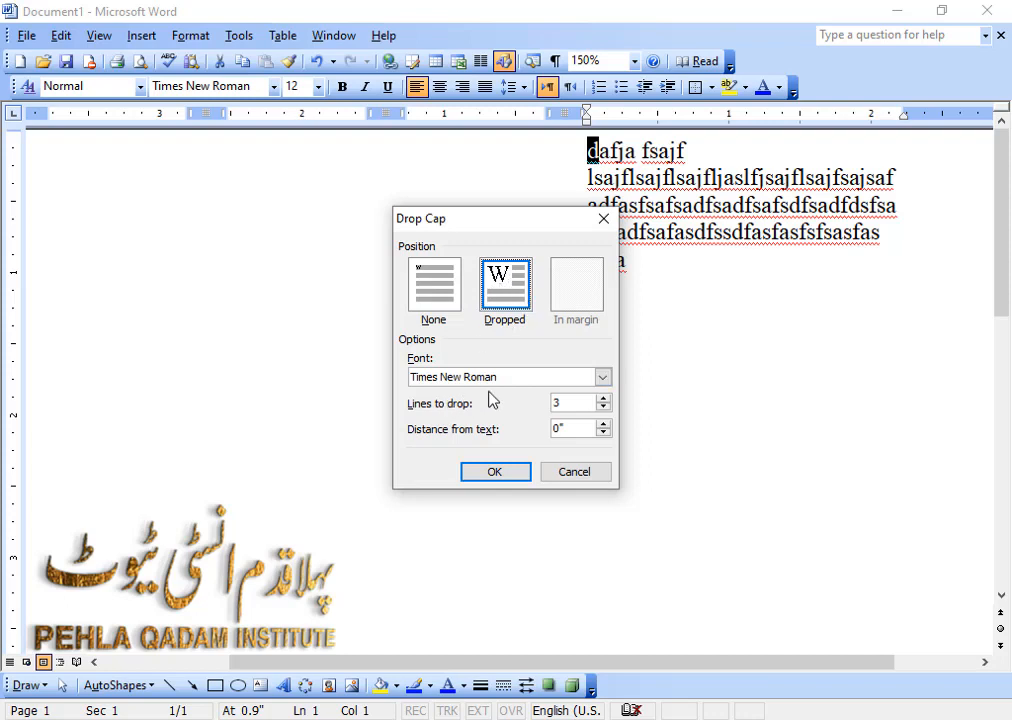
{"action": "left_click", "coordinate": [603, 377]}
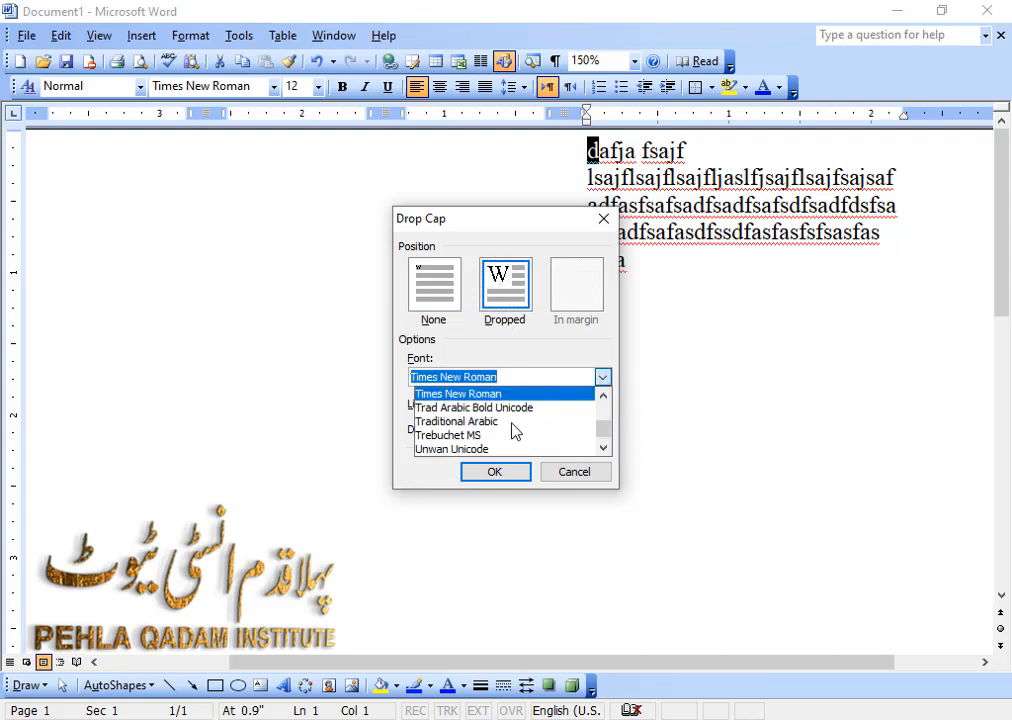
{"action": "left_click", "coordinate": [517, 351]}
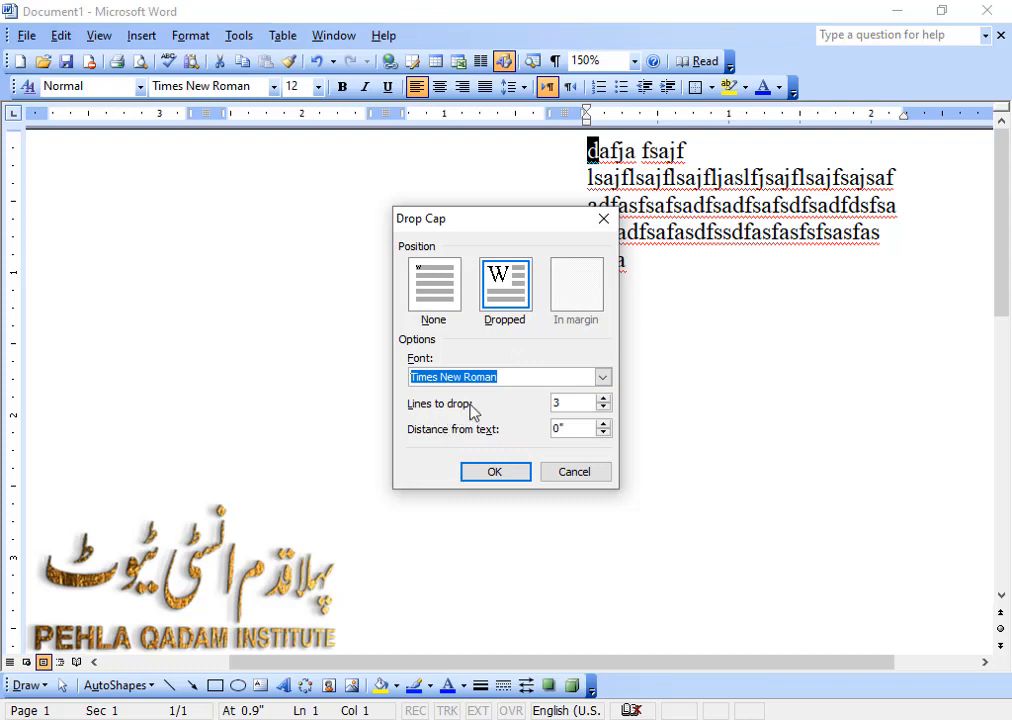
{"action": "left_click", "coordinate": [603, 399]}
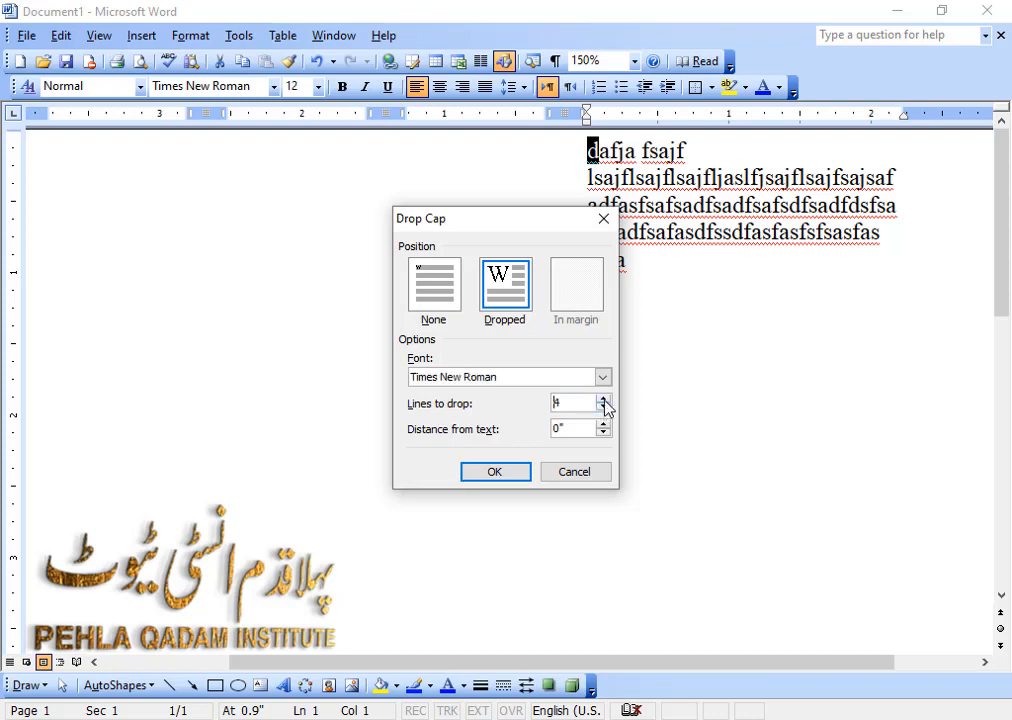
{"action": "left_click", "coordinate": [506, 474]}
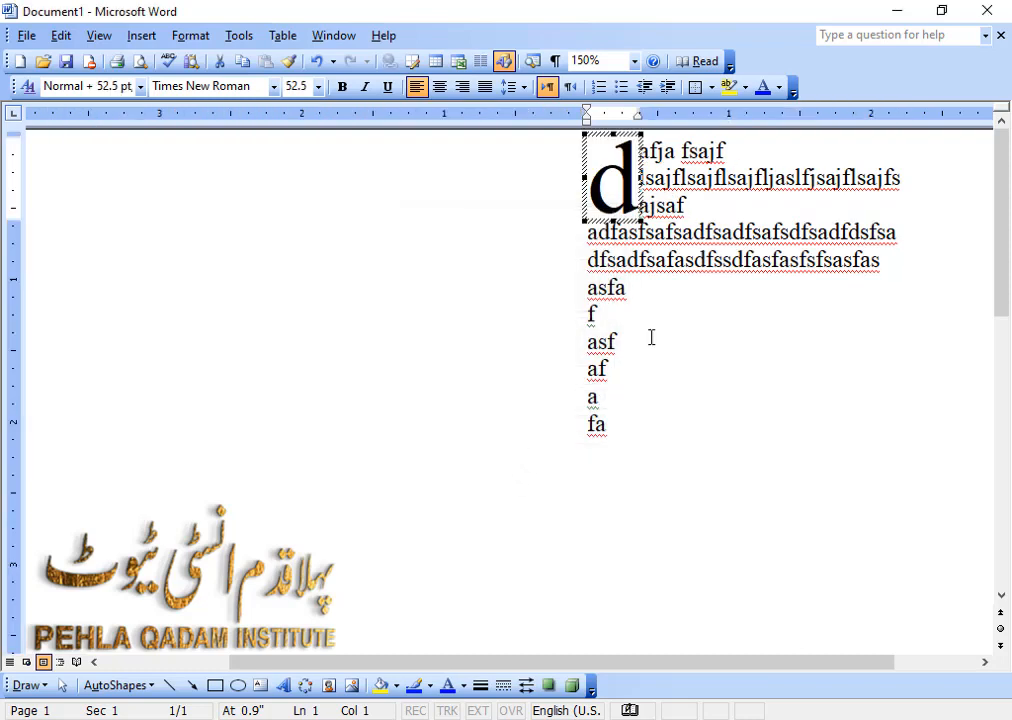
{"action": "left_click", "coordinate": [616, 342]}
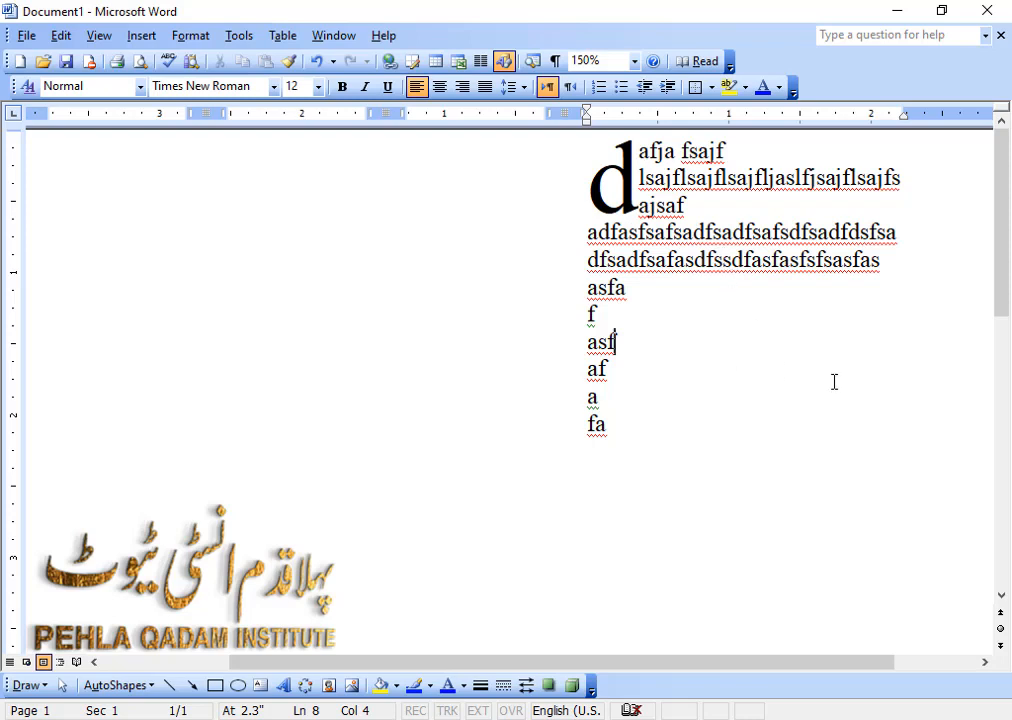
Change the whole document to two equal columns using the Two preset, with Right-to-left order turned off.
{"action": "left_click_drag", "start_coordinate": [1001, 255], "coordinate": [1001, 325]}
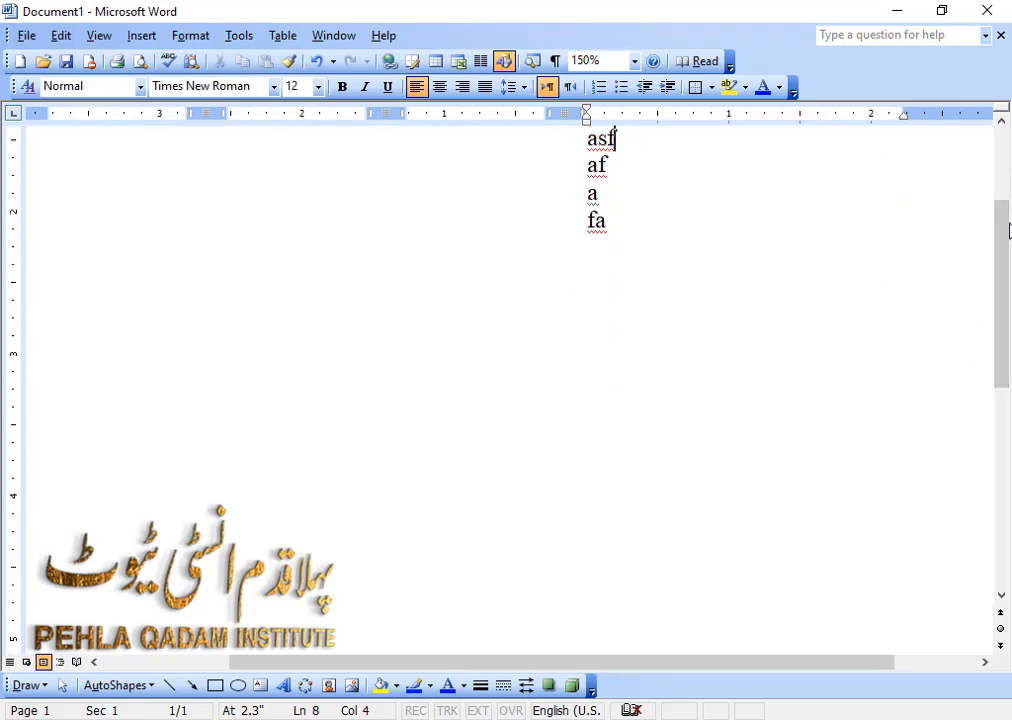
{"action": "scroll", "coordinate": [630, 210], "scroll_direction": "up", "scroll_amount": 3}
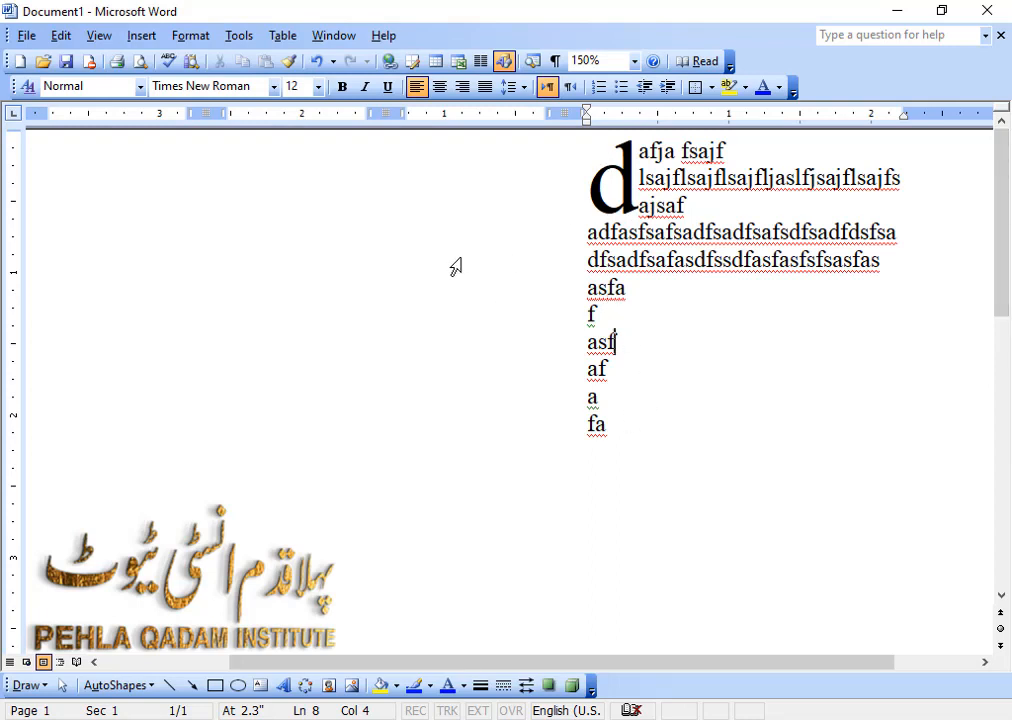
{"action": "left_click", "coordinate": [137, 38]}
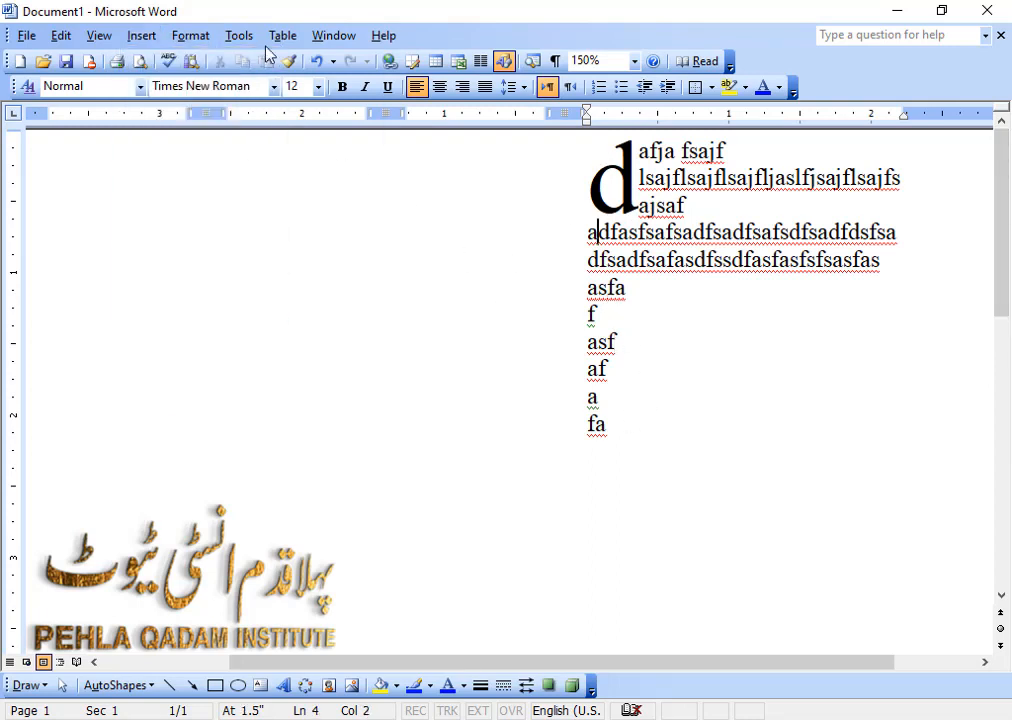
{"action": "left_click", "coordinate": [193, 39]}
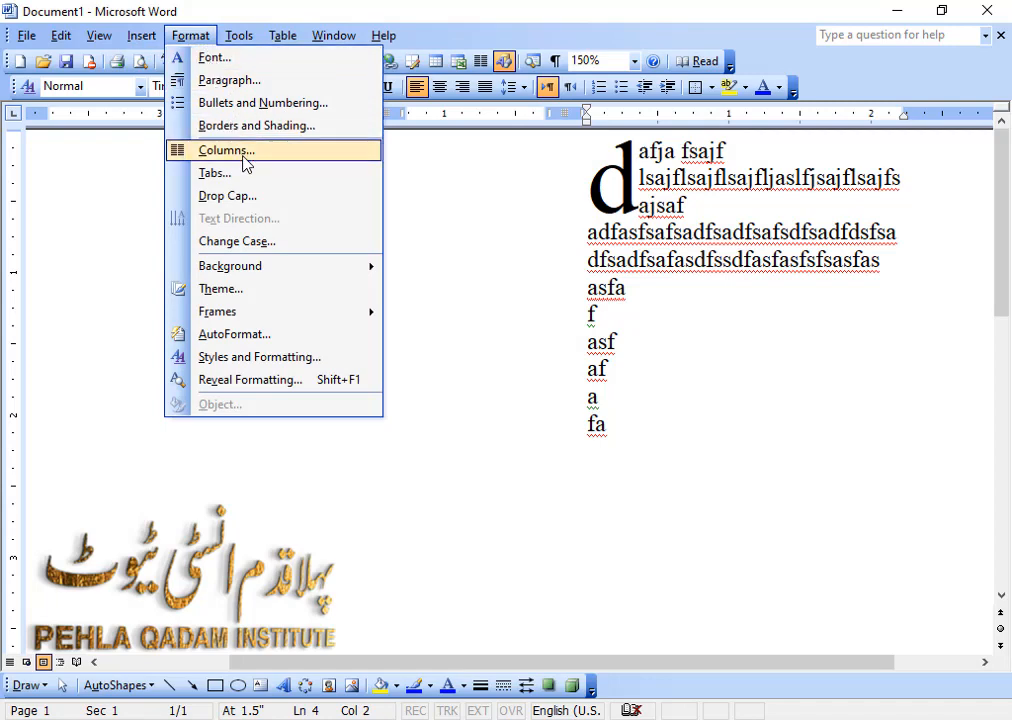
{"action": "left_click", "coordinate": [245, 163]}
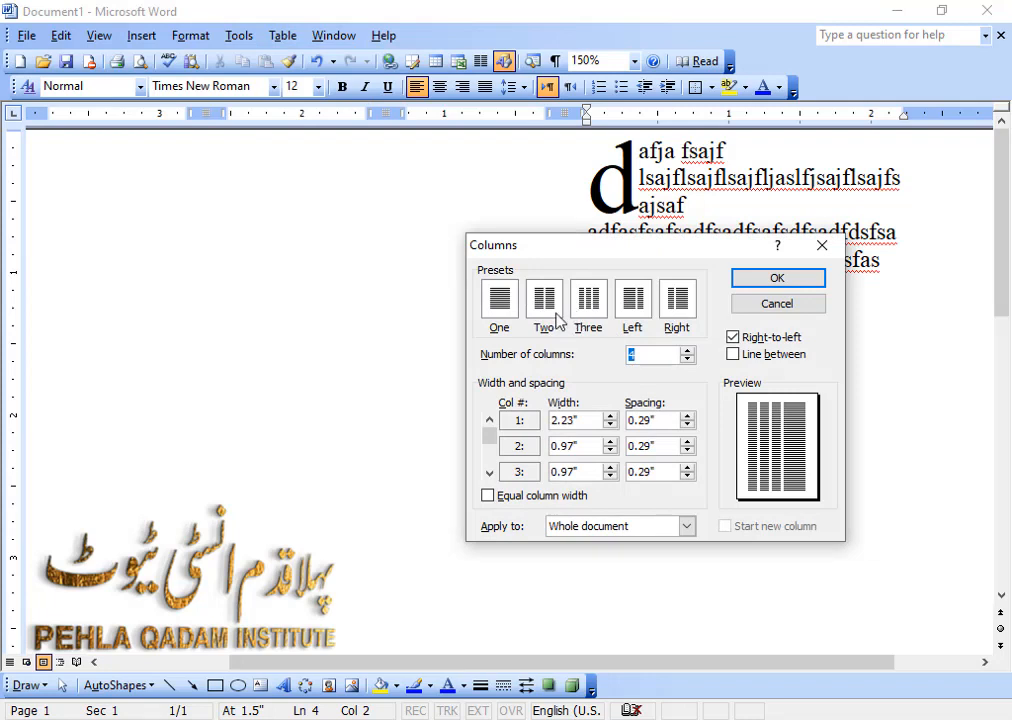
{"action": "left_click", "coordinate": [559, 314]}
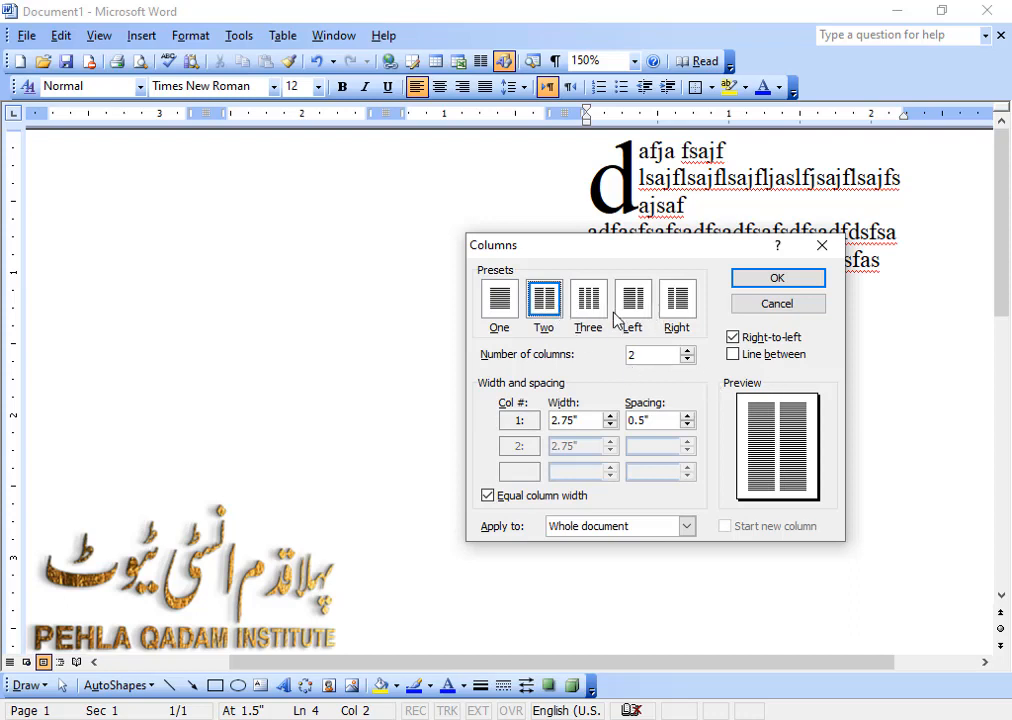
{"action": "left_click_drag", "start_coordinate": [650, 356], "coordinate": [429, 367]}
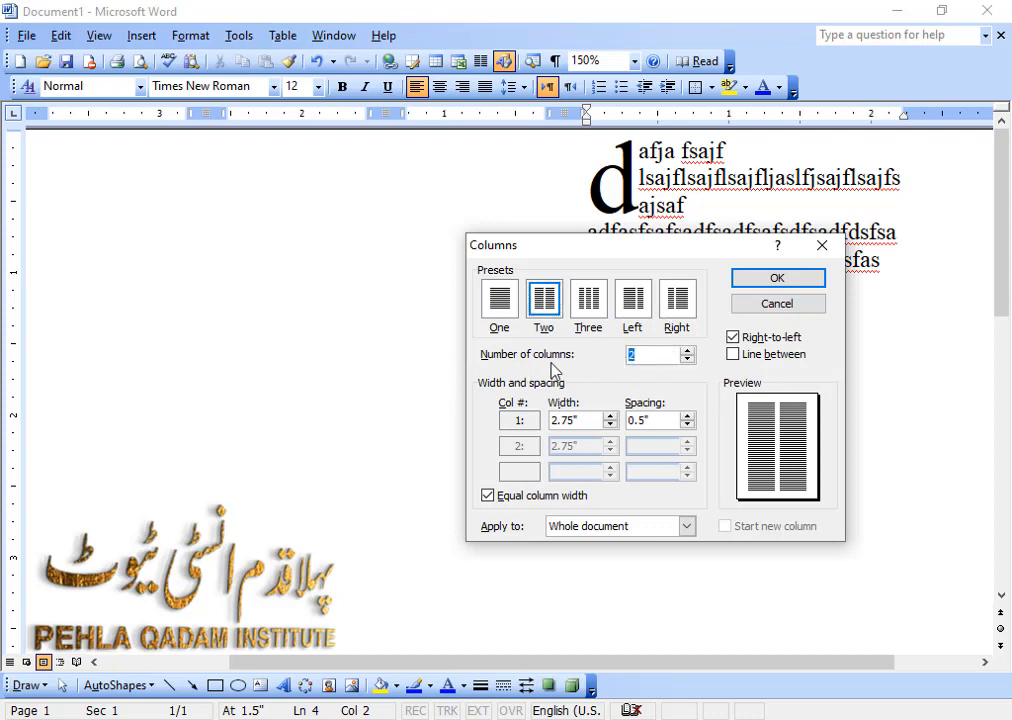
{"action": "left_click", "coordinate": [745, 338]}
{"action": "left_click", "coordinate": [766, 282]}
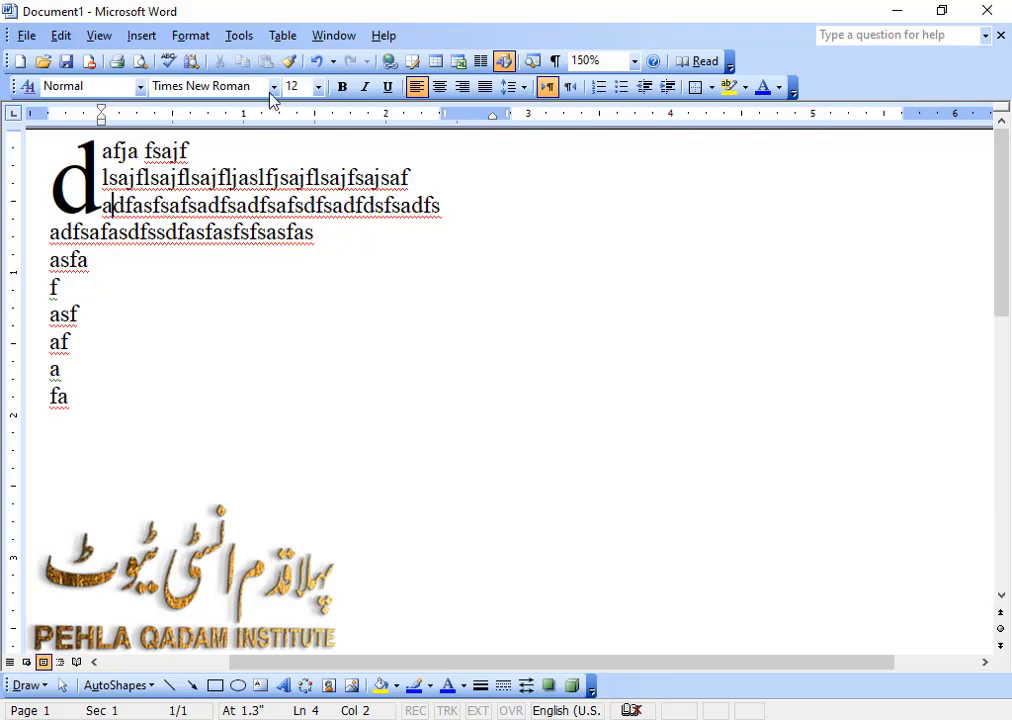
{"action": "left_click", "coordinate": [190, 36]}
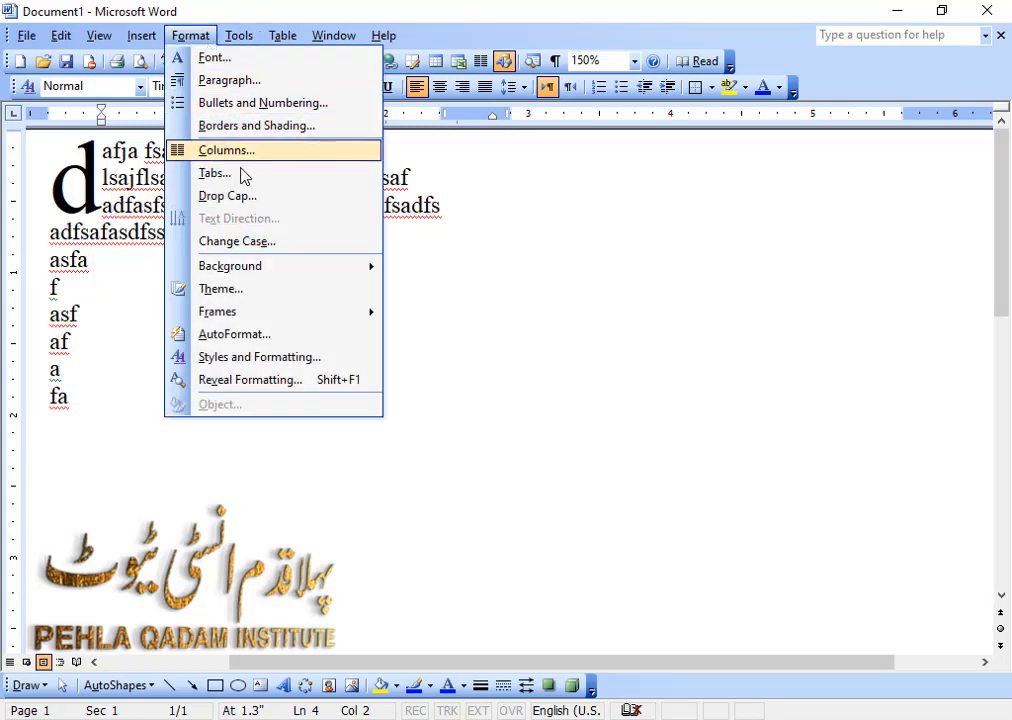
{"action": "left_click", "coordinate": [283, 242]}
{"action": "left_click_drag", "start_coordinate": [407, 242], "coordinate": [547, 253]}
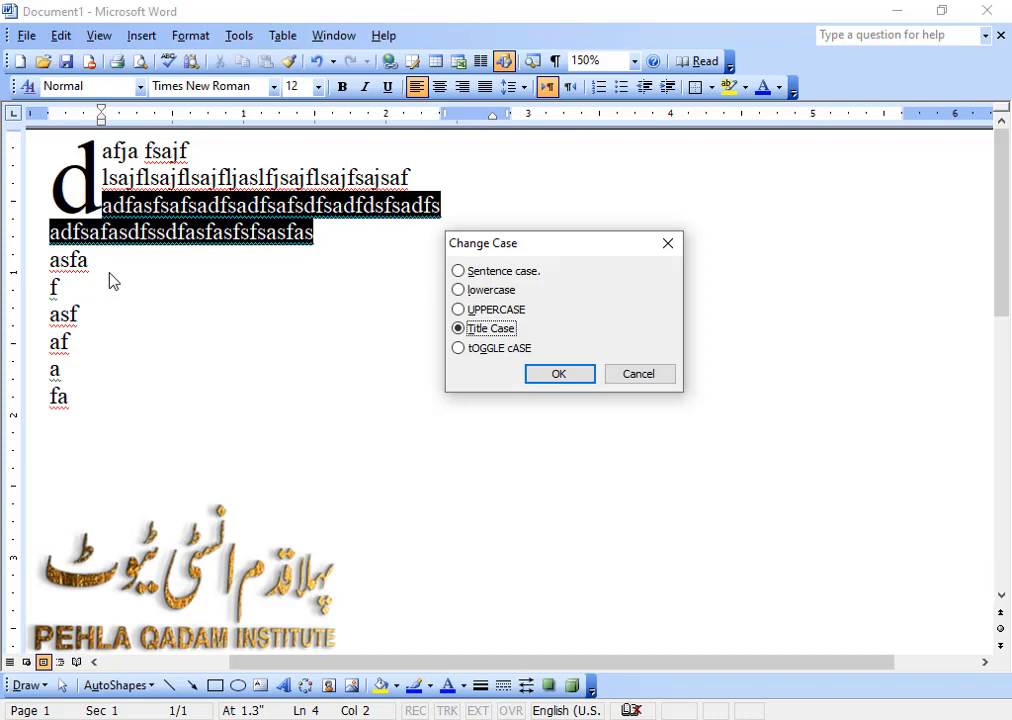
{"action": "left_click", "coordinate": [478, 291]}
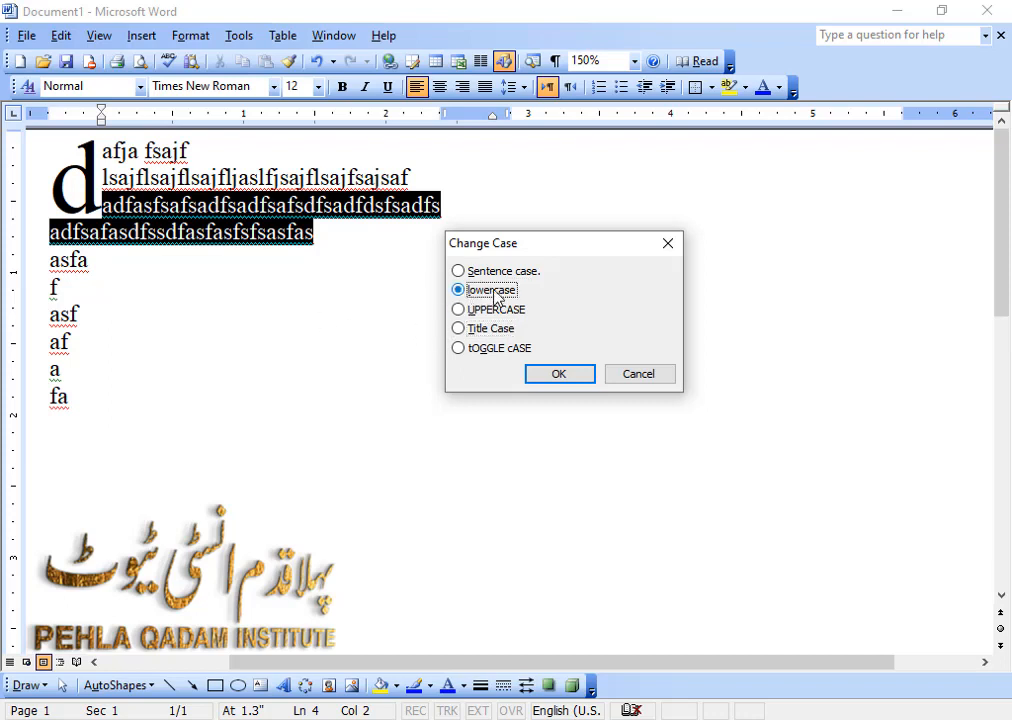
{"action": "left_click", "coordinate": [496, 272]}
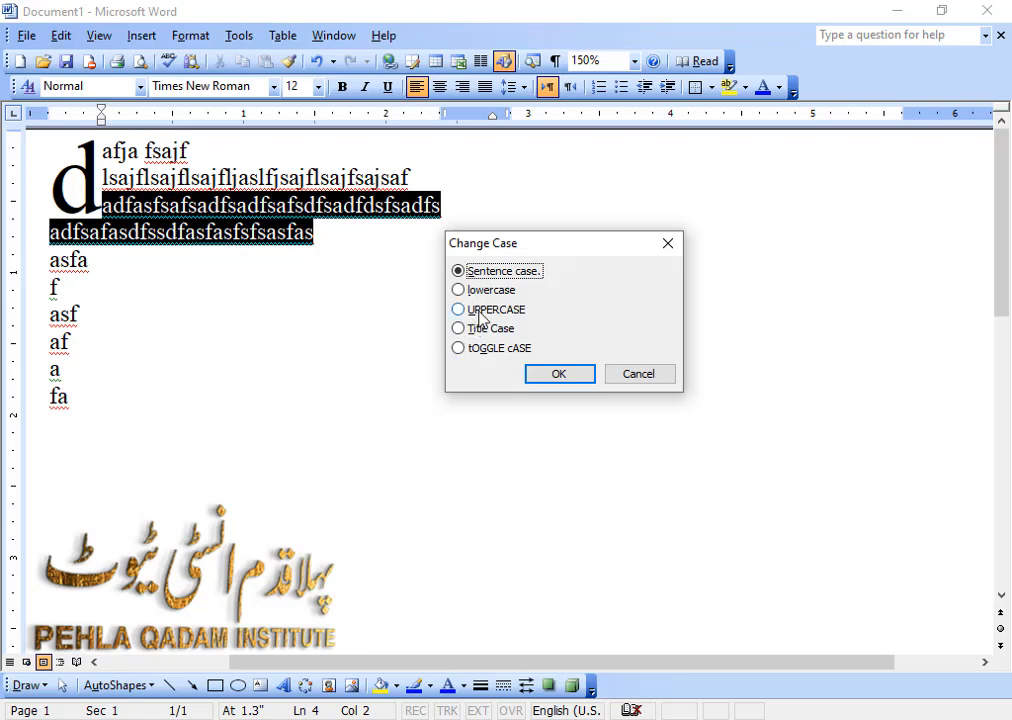
{"action": "left_click", "coordinate": [495, 310]}
{"action": "left_click", "coordinate": [640, 376]}
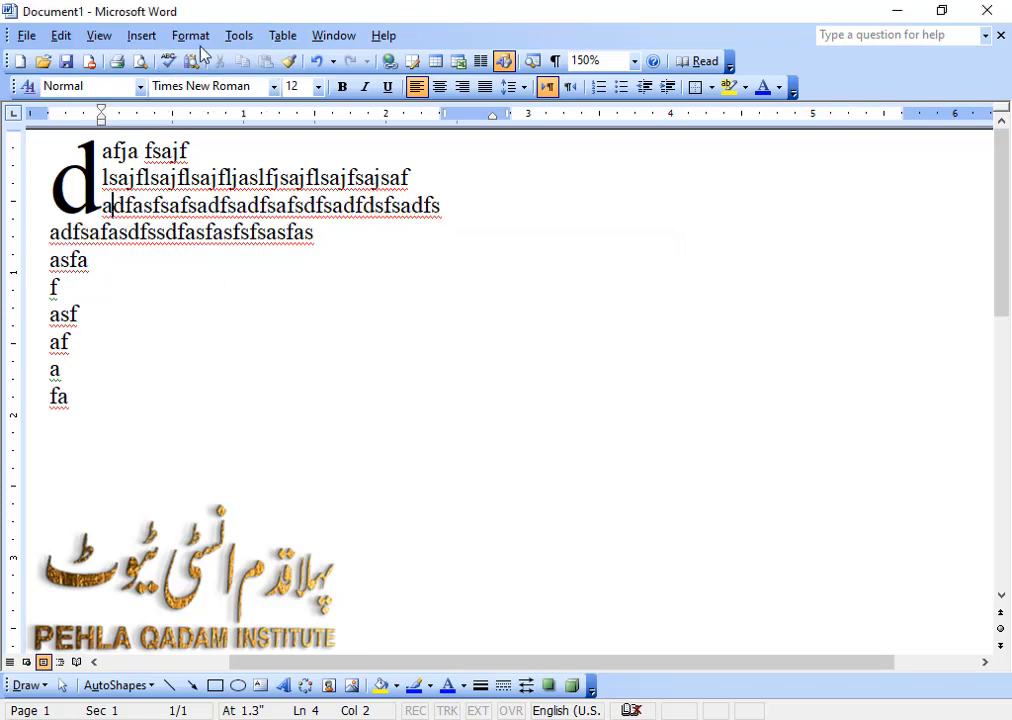
{"action": "left_click", "coordinate": [198, 38]}
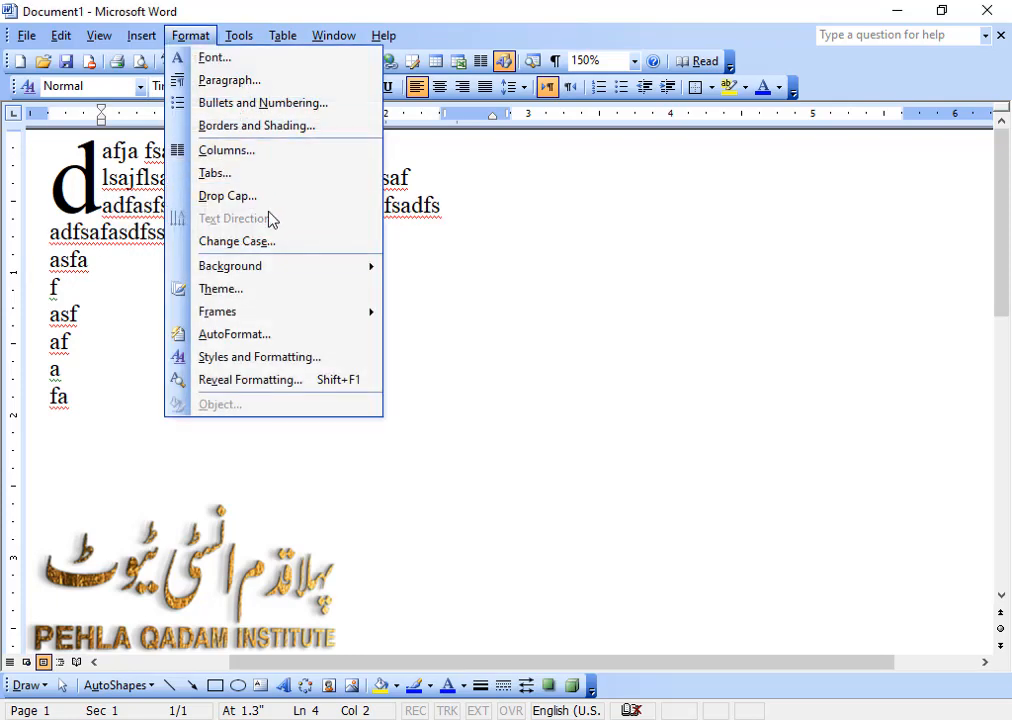
{"action": "left_click", "coordinate": [118, 178]}
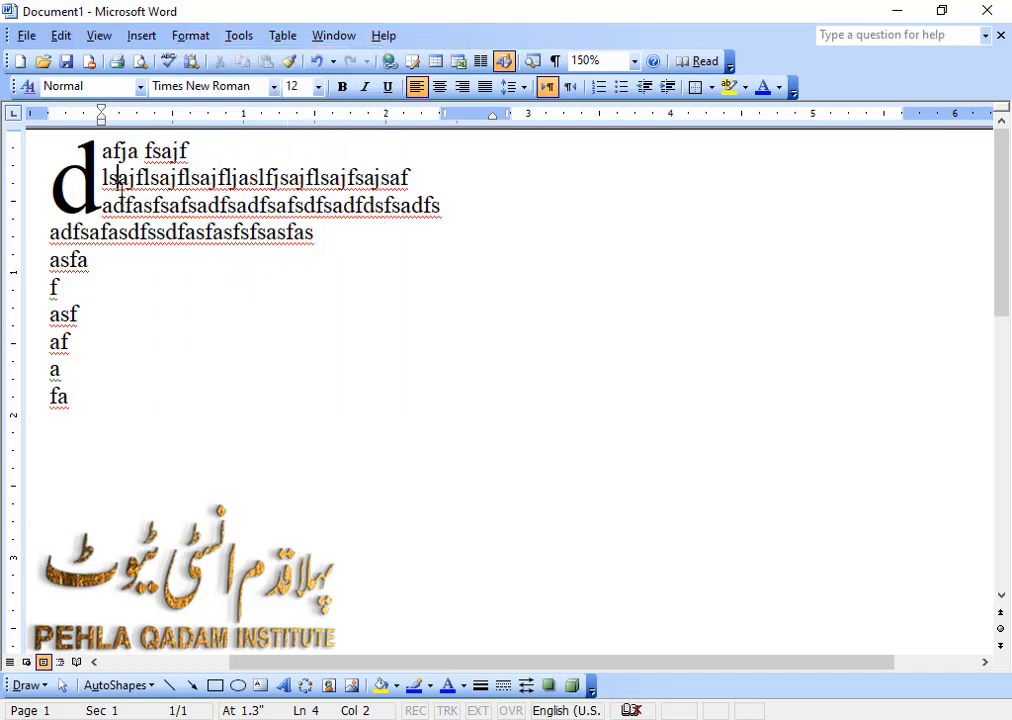
{"action": "left_click", "coordinate": [82, 183]}
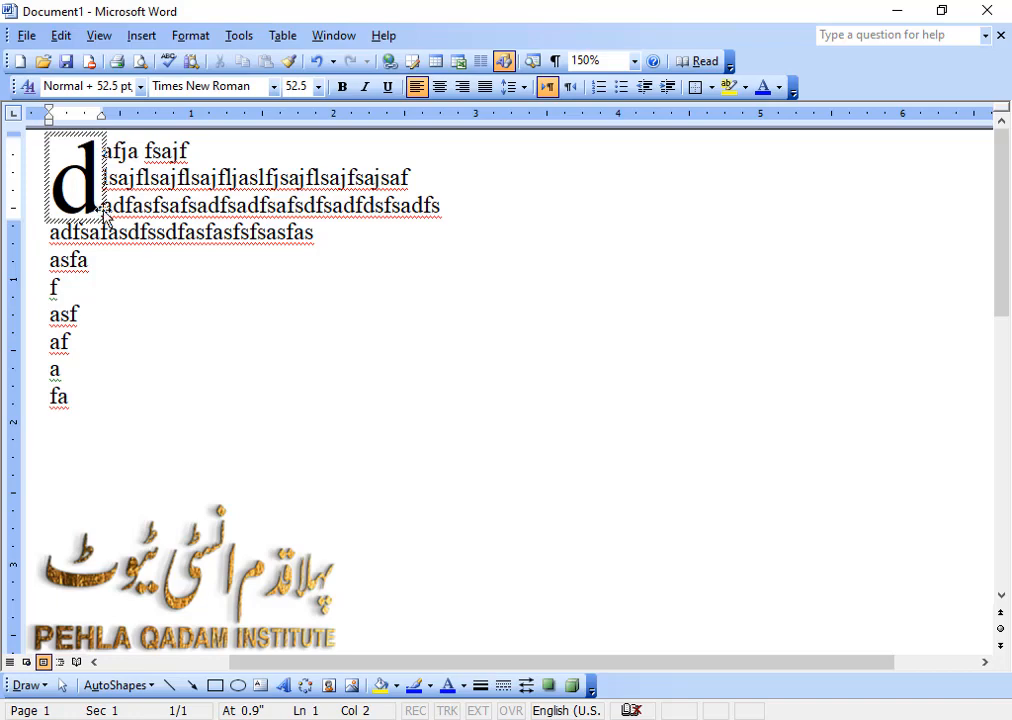
{"action": "left_click", "coordinate": [152, 205]}
Review the font and lines-to-drop options of the opening paragraph's drop cap "d", accept the settings and deselect it.
{"action": "left_click", "coordinate": [82, 188]}
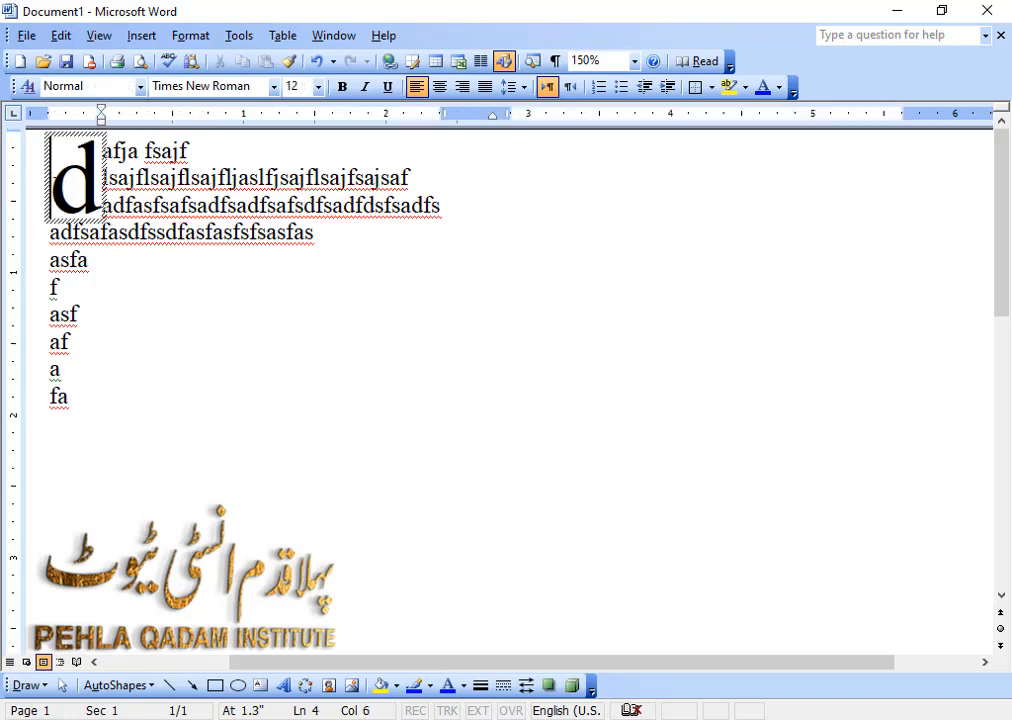
{"action": "left_click", "coordinate": [213, 35]}
{"action": "left_click", "coordinate": [273, 197]}
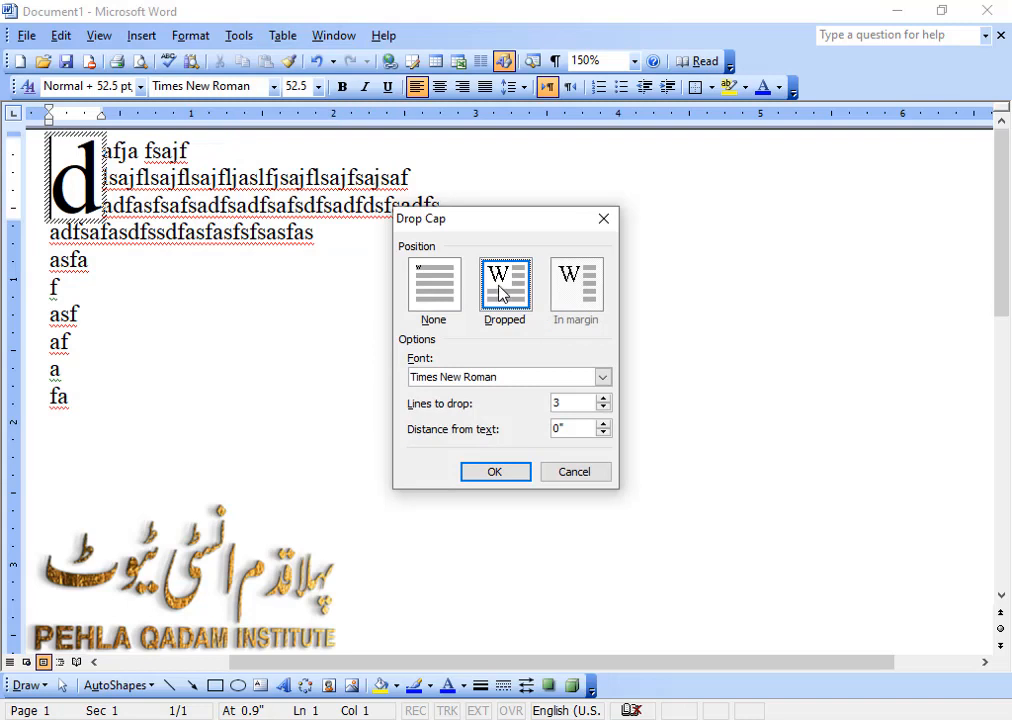
{"action": "left_click", "coordinate": [602, 377]}
{"action": "left_click", "coordinate": [563, 348]}
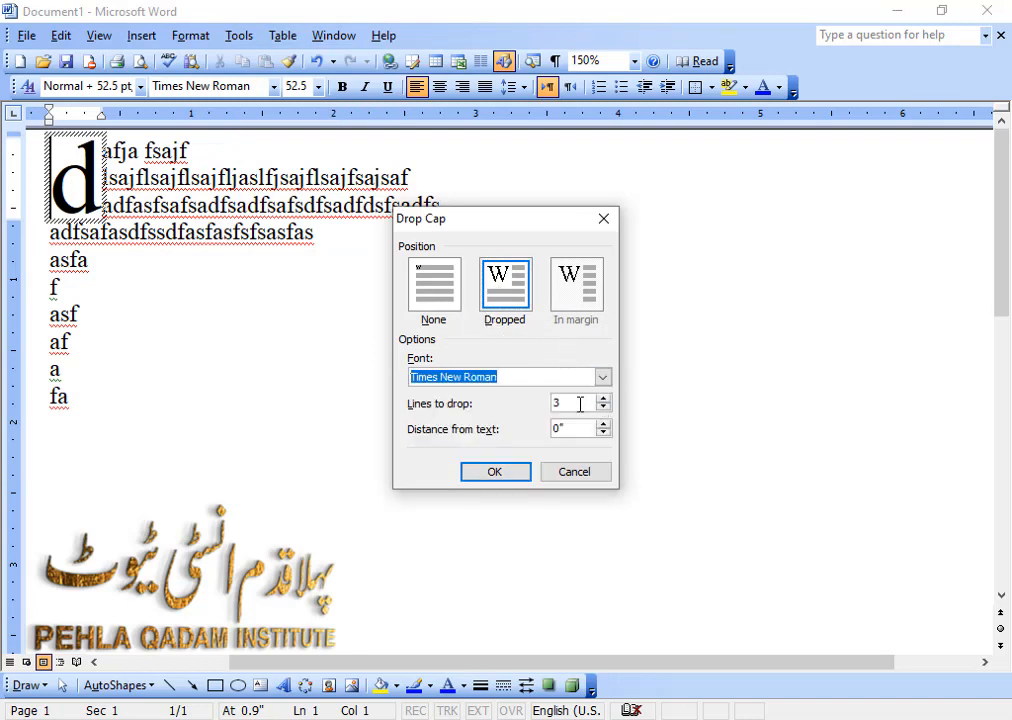
{"action": "left_click_drag", "start_coordinate": [579, 404], "coordinate": [538, 406]}
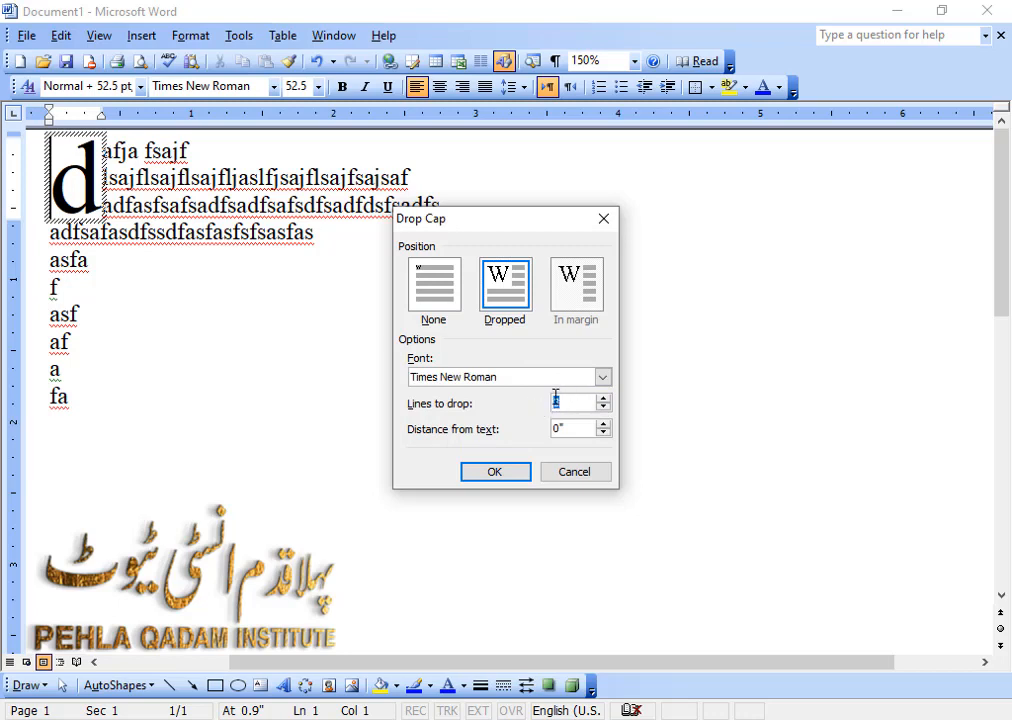
{"action": "left_click", "coordinate": [494, 472]}
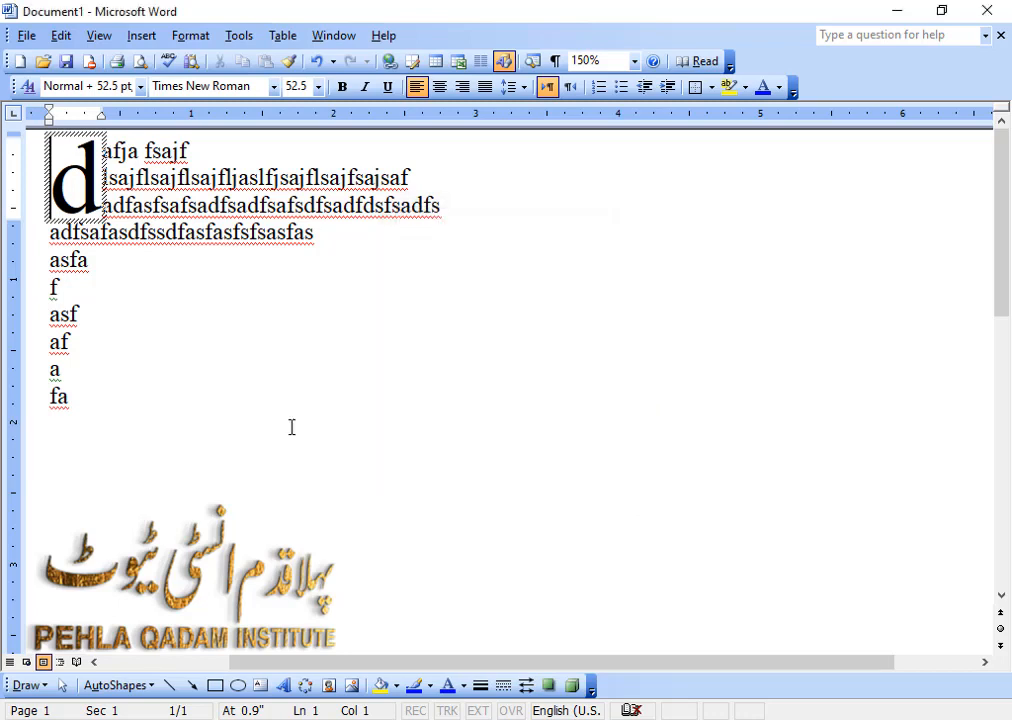
{"action": "left_click", "coordinate": [154, 345]}
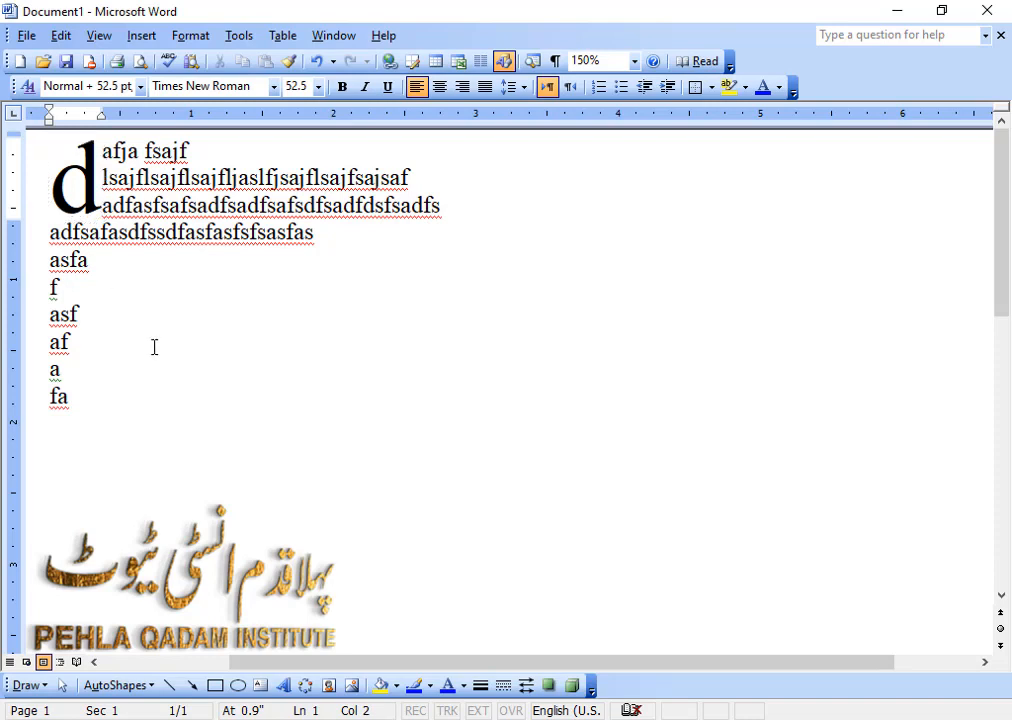